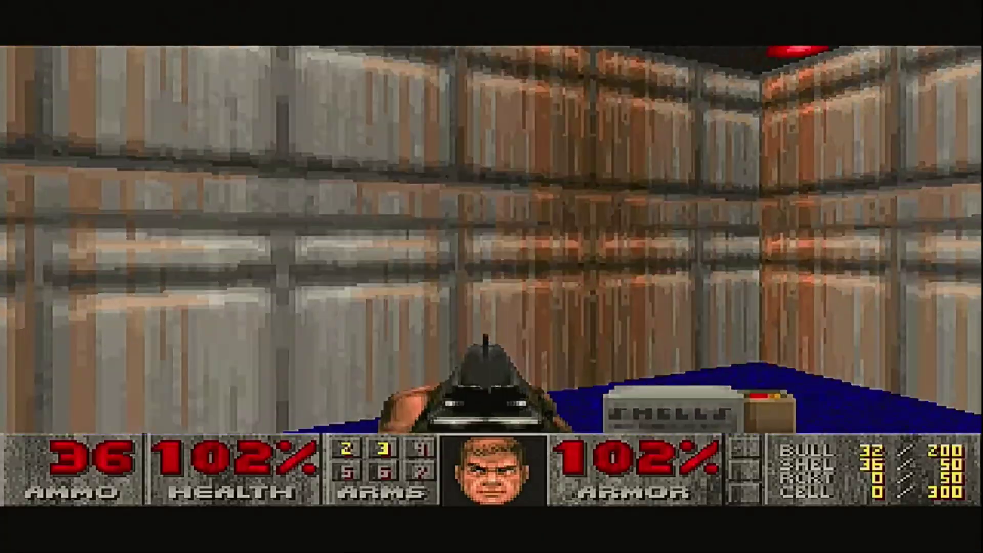
Step: Turn toward the room and shoot the first zombie with the shotgun
key(Left)
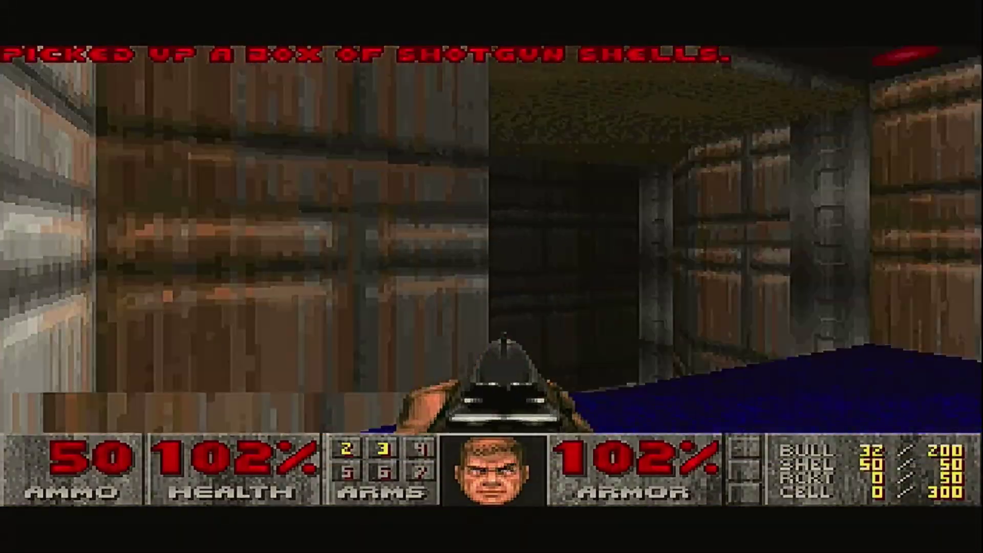
key(Right)
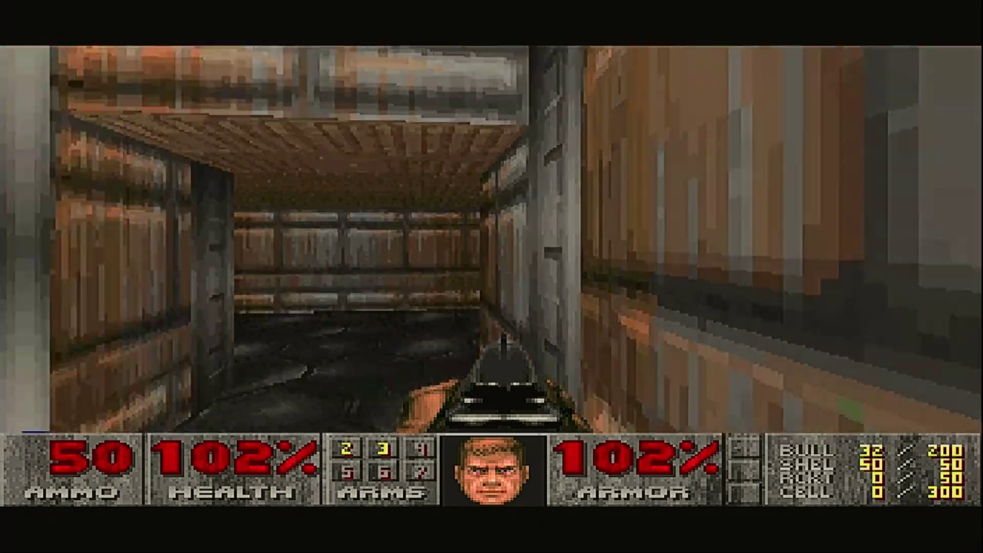
key(Right)
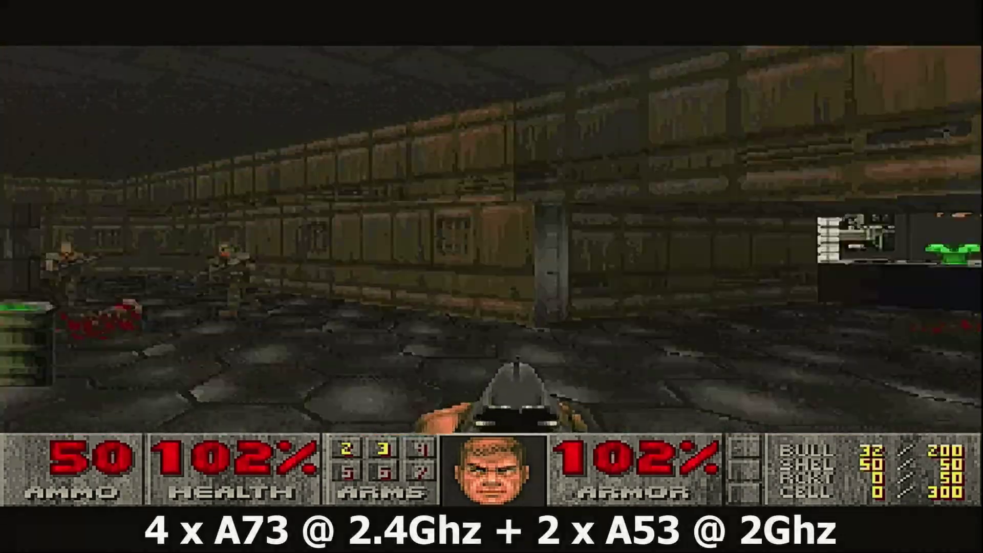
key(ctrl)
key(ctrl)
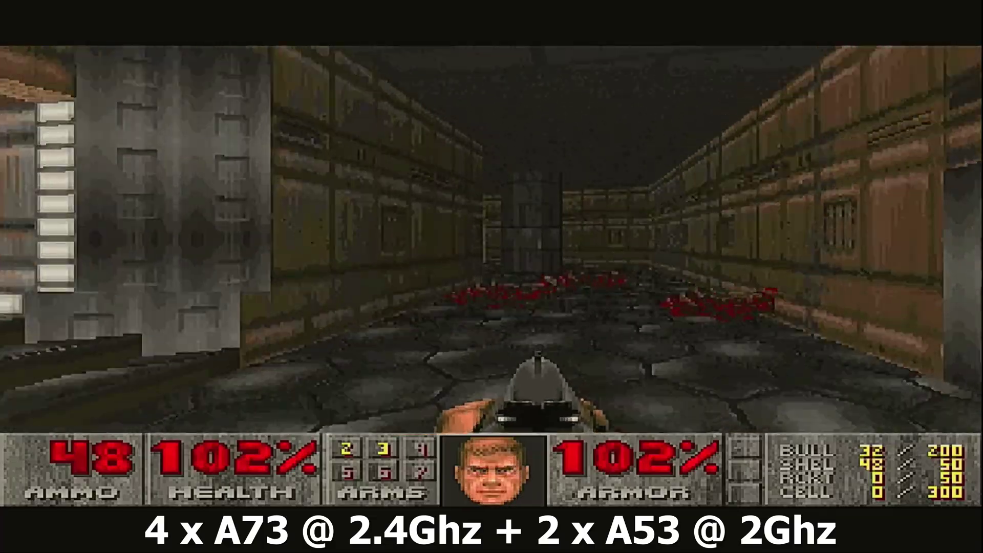
key(Right)
key(ctrl)
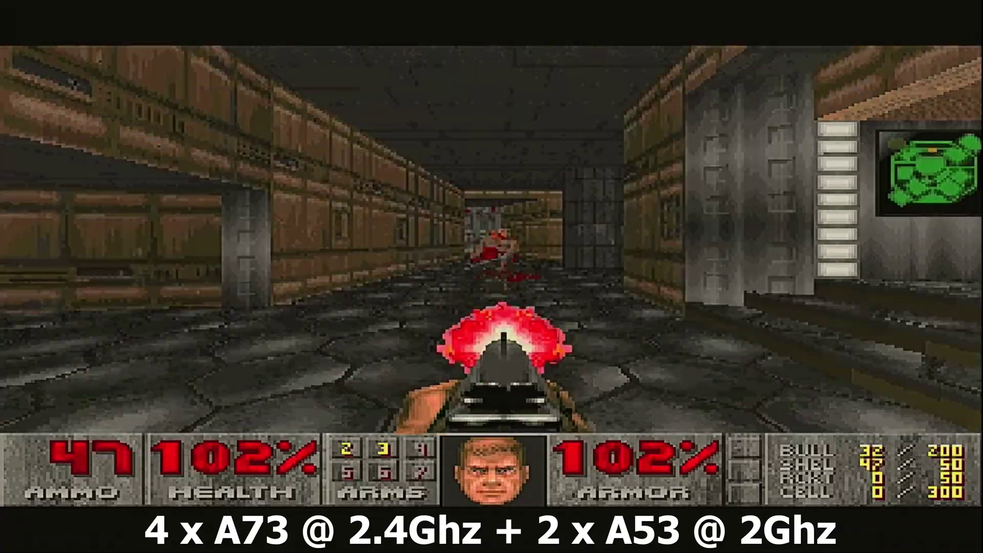
Step: Walk down the corridor collecting clips from the zombie corpses
key(Up)
key(Left)
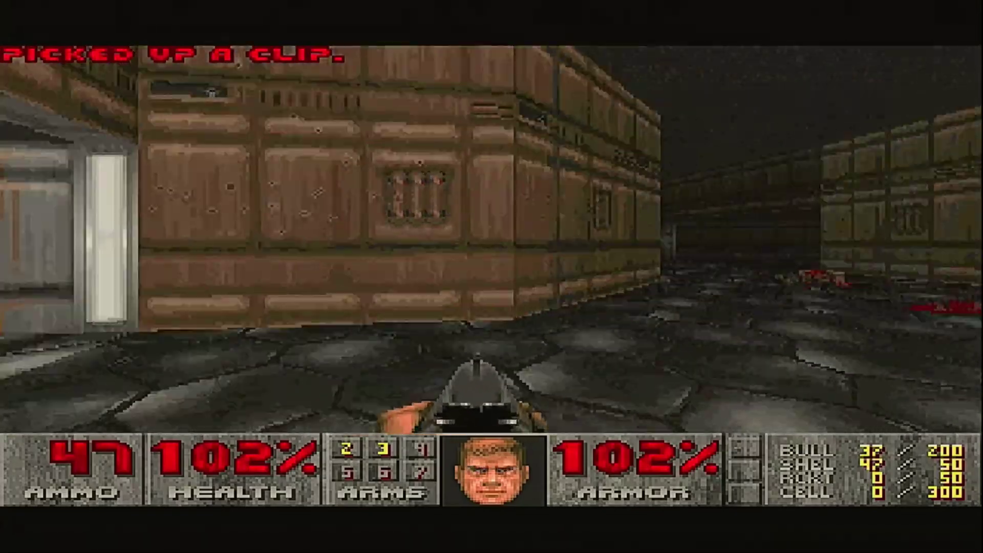
key(Up)
key(Left)
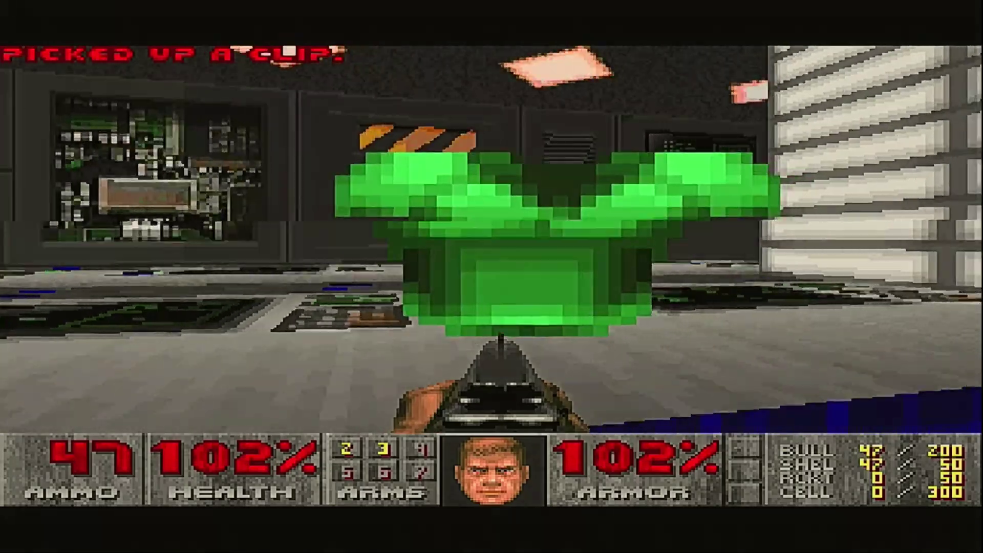
key(Left)
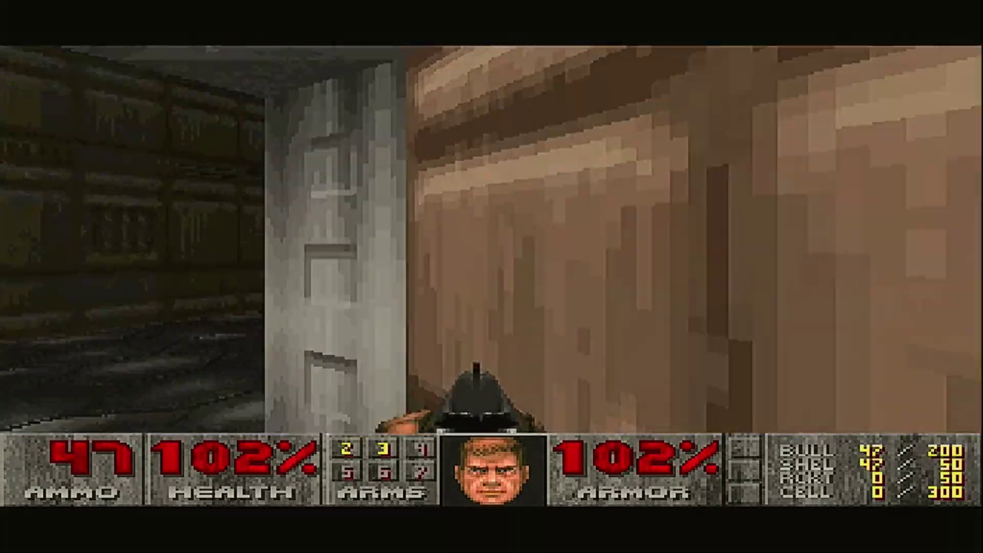
key(Up)
key(Up)
key(Left)
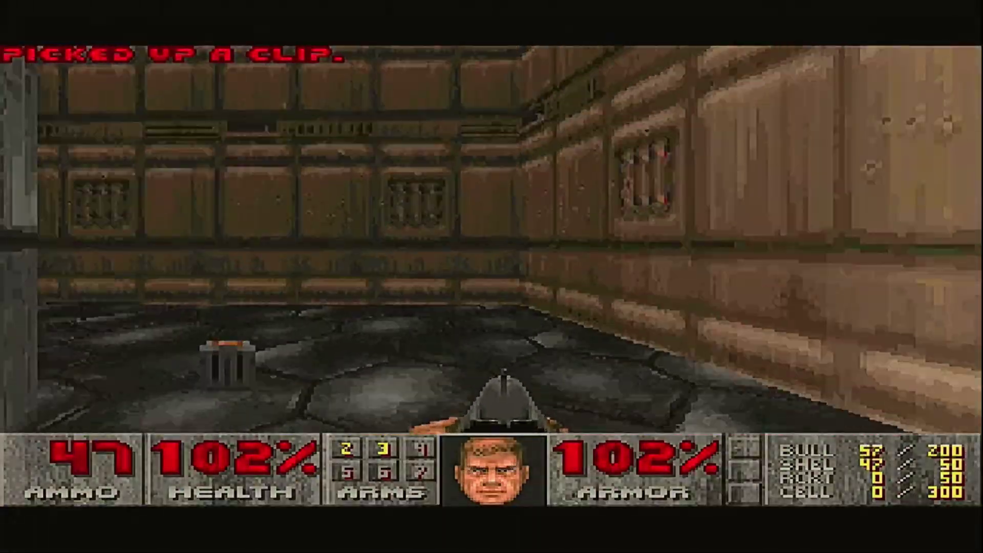
Step: Shoot another zombie and pick up the clip from its corpse
key(Left)
key(ctrl)
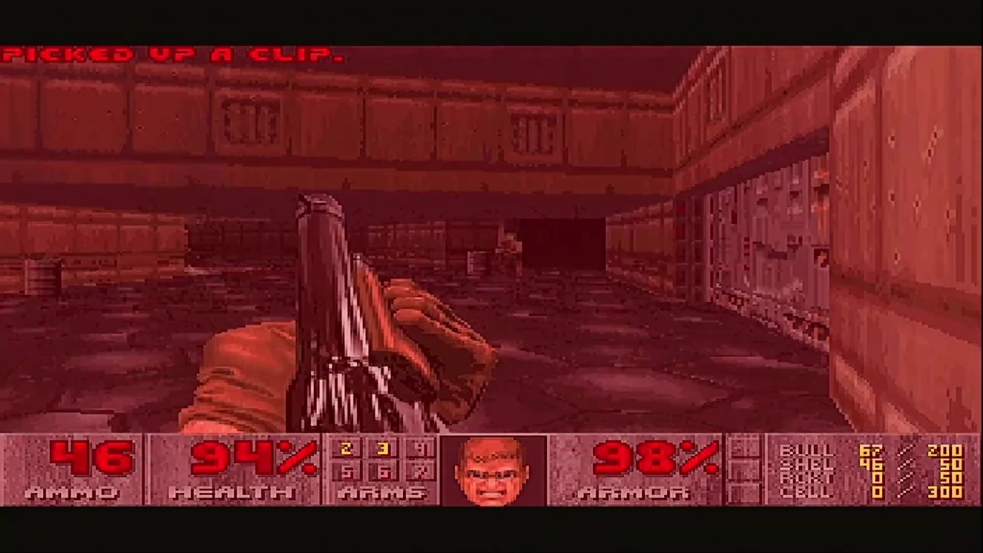
key(ctrl)
key(Left)
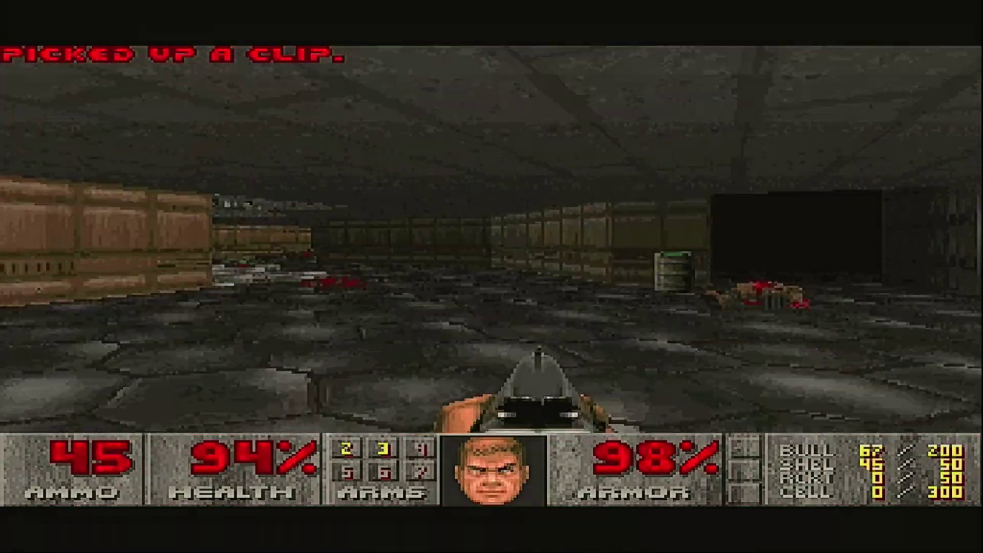
key(Up)
key(Right)
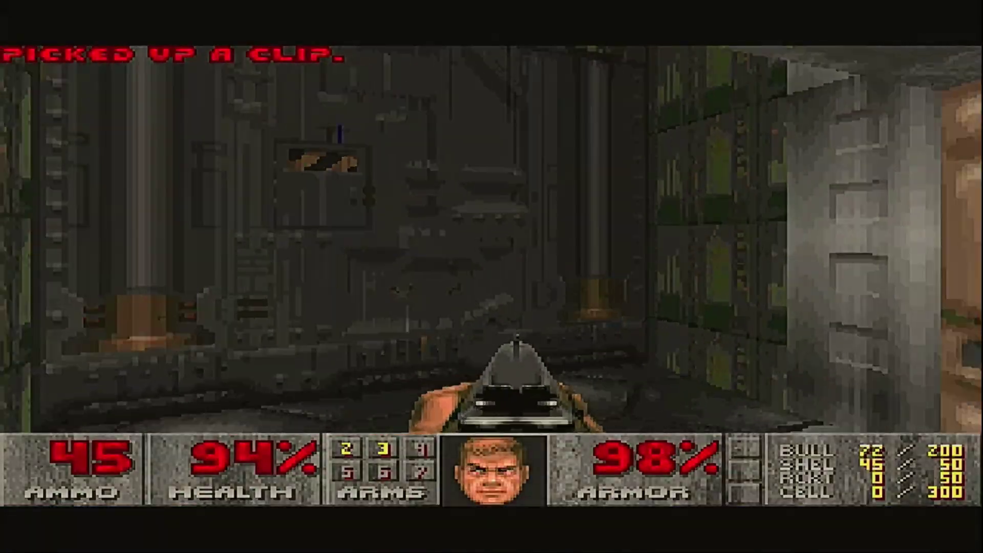
key(Left)
key(Down)
Step: Head down the wooden corridor past the green barrel into the green corridor
key(Right)
key(Up)
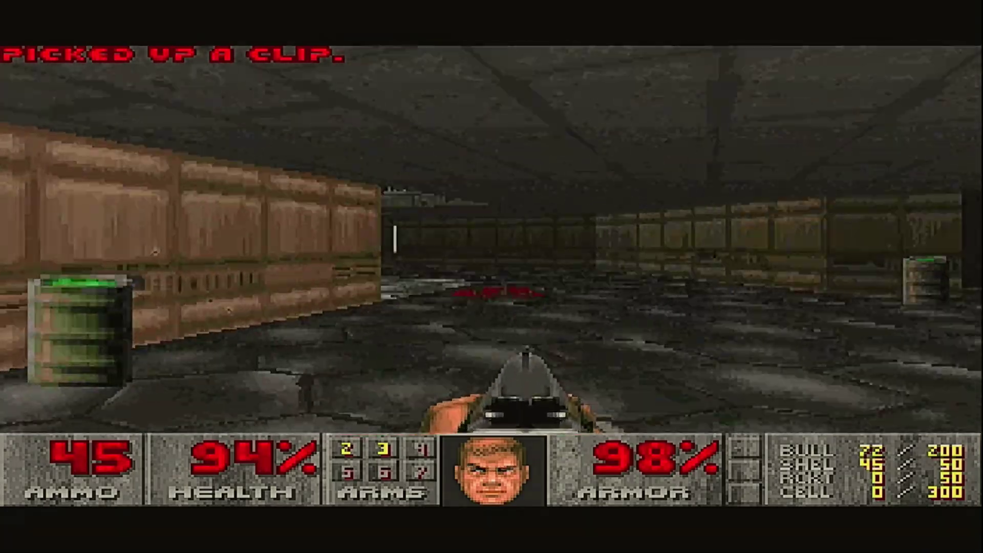
key(Left)
key(Up)
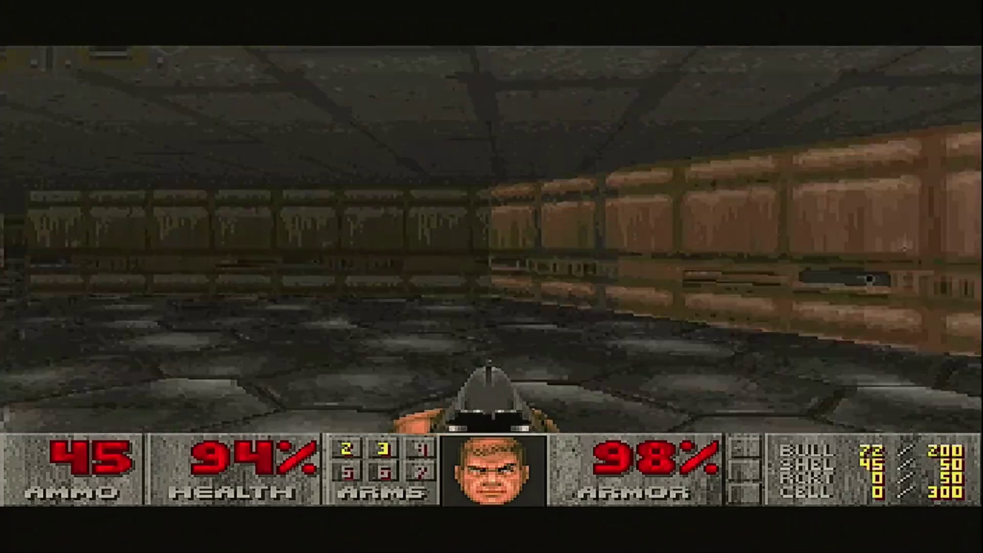
key(Right)
key(Left)
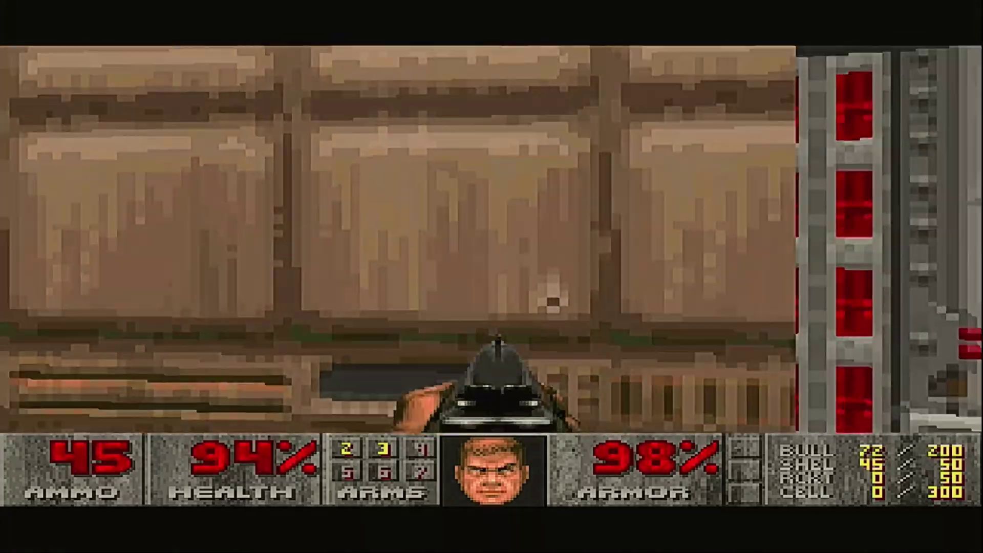
key(Up)
key(Up)
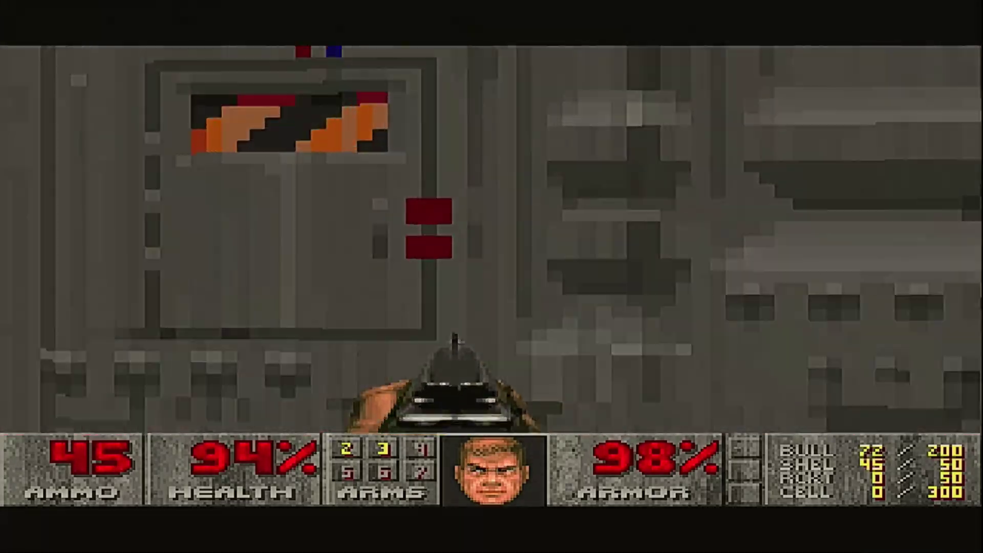
key(Left)
key(Up)
key(Right)
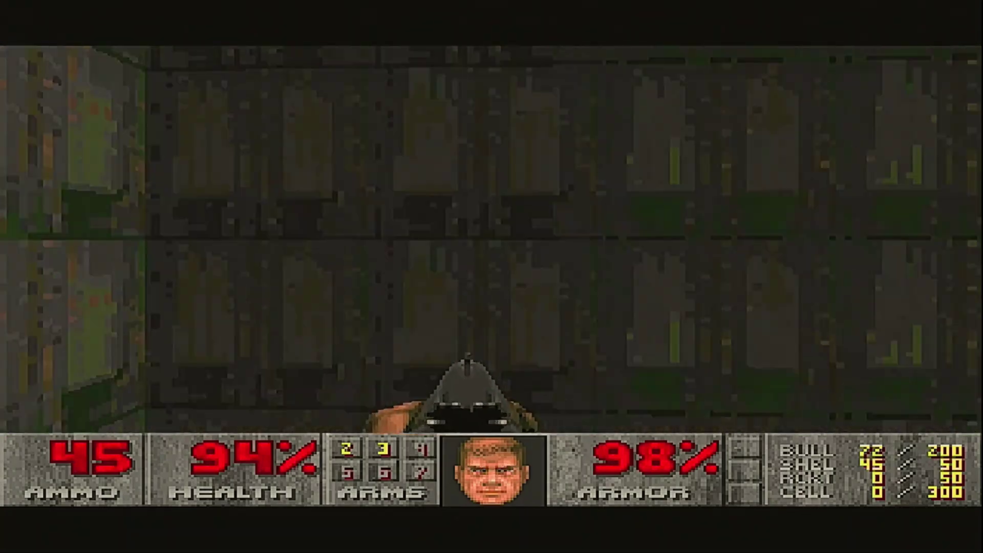
key(Up)
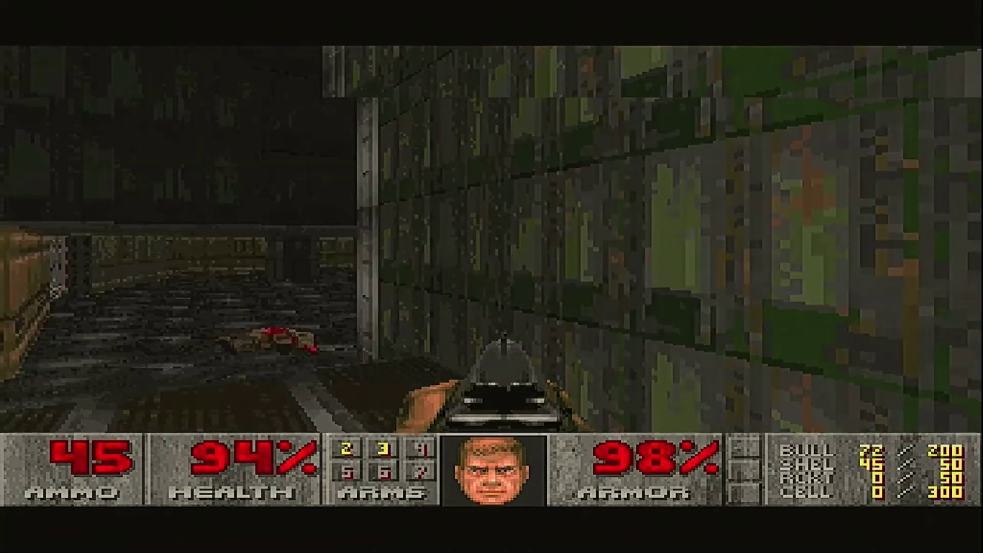
Step: Collect the medikit and bullet box, restoring health to 100% and bullets to 122
key(Right)
key(Up)
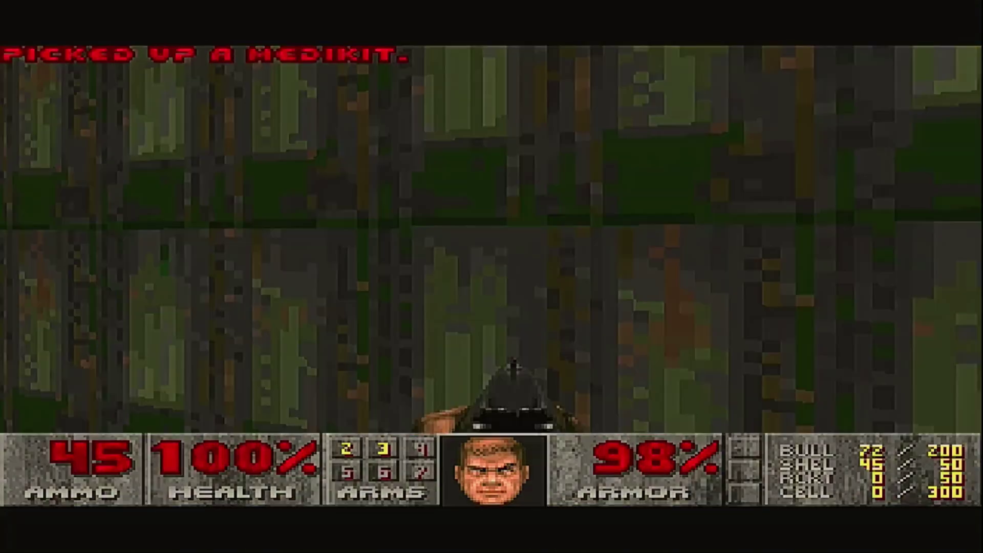
key(Left)
key(Up)
key(Left)
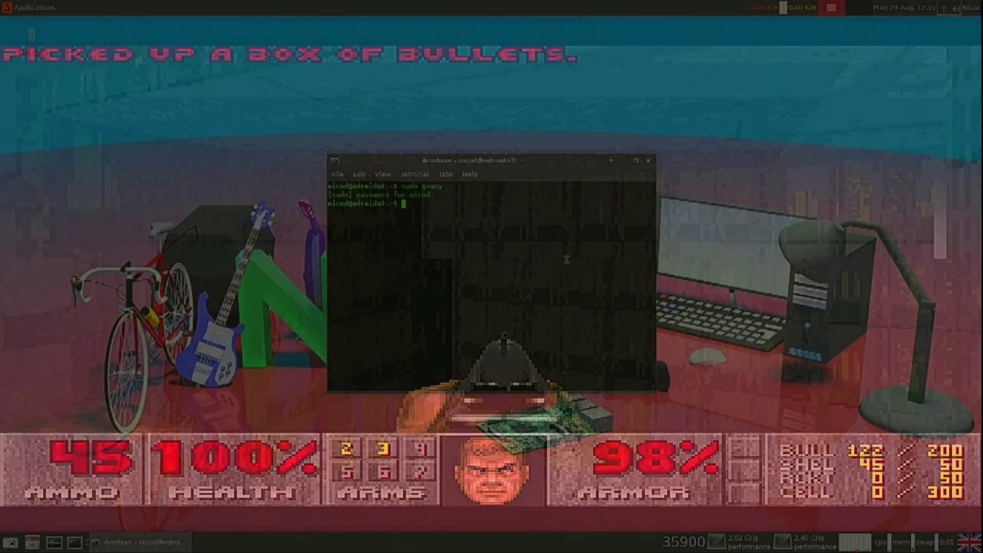
Step: Run the apt install of dosbox and confirm with y until DOSBox 0.74-3 is installed
text(o )
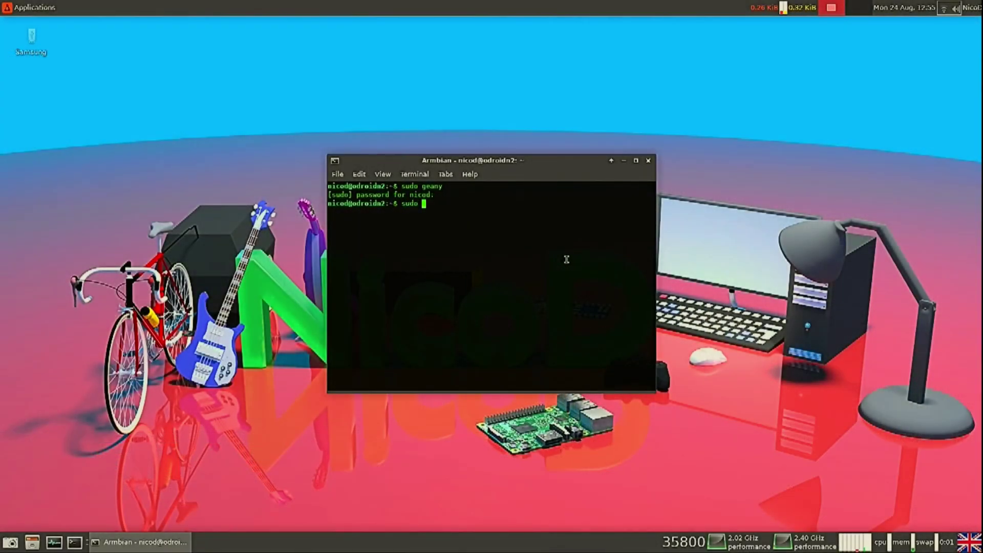
text(apt install dosbox)
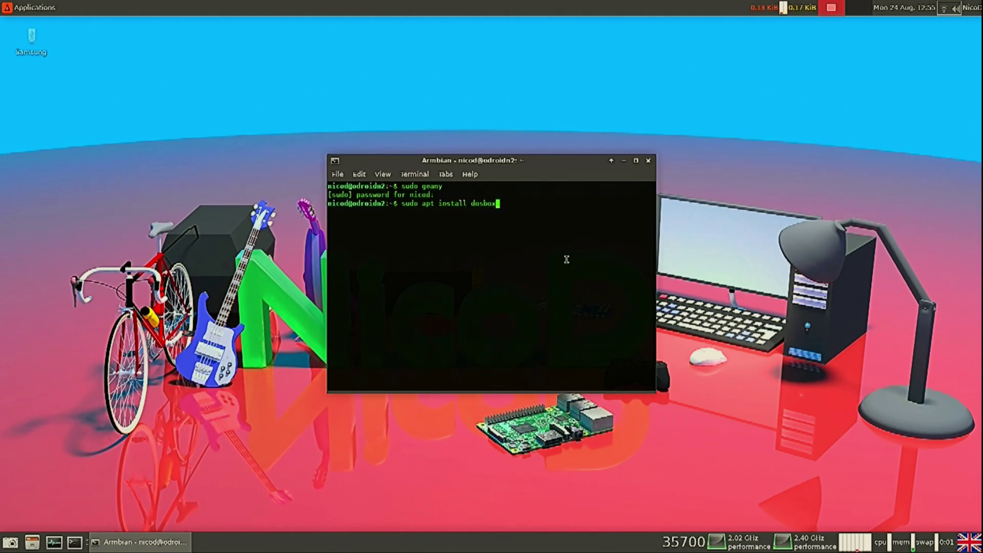
key(Return)
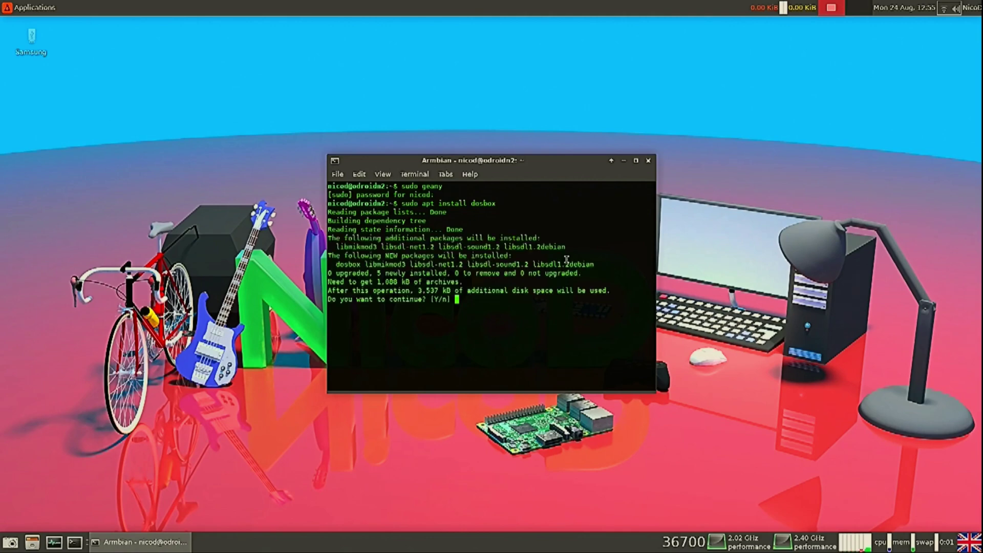
text(y)
key(Return)
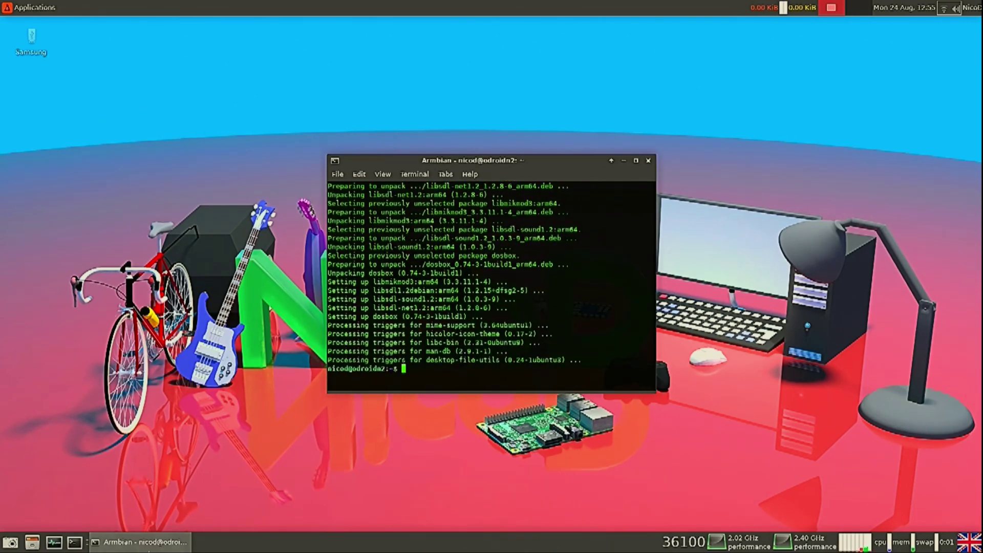
click(31, 542)
Step: Open the home folder in File Manager and move its window to the top-left beside the terminal
click(42, 460)
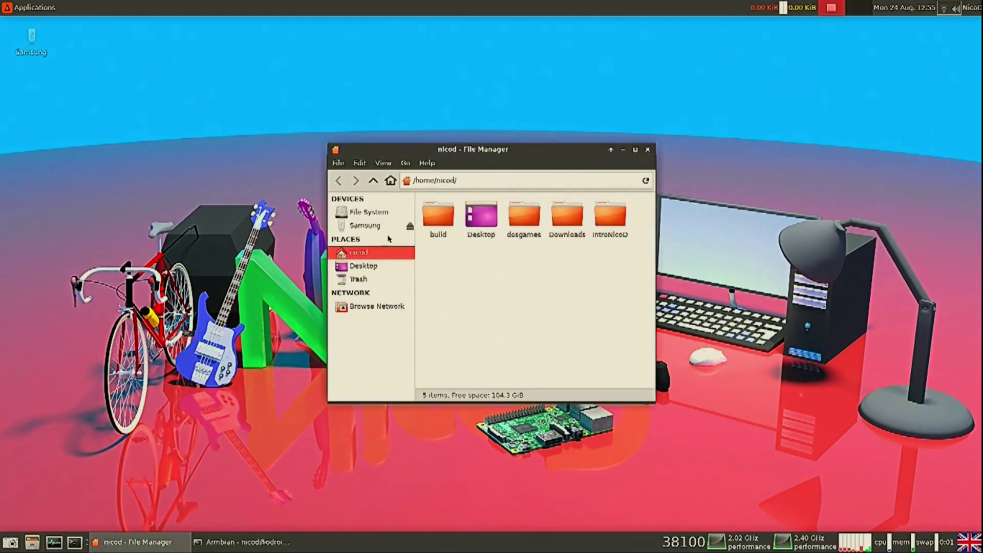
drag(486, 153, 148, 53)
click(204, 140)
click(257, 251)
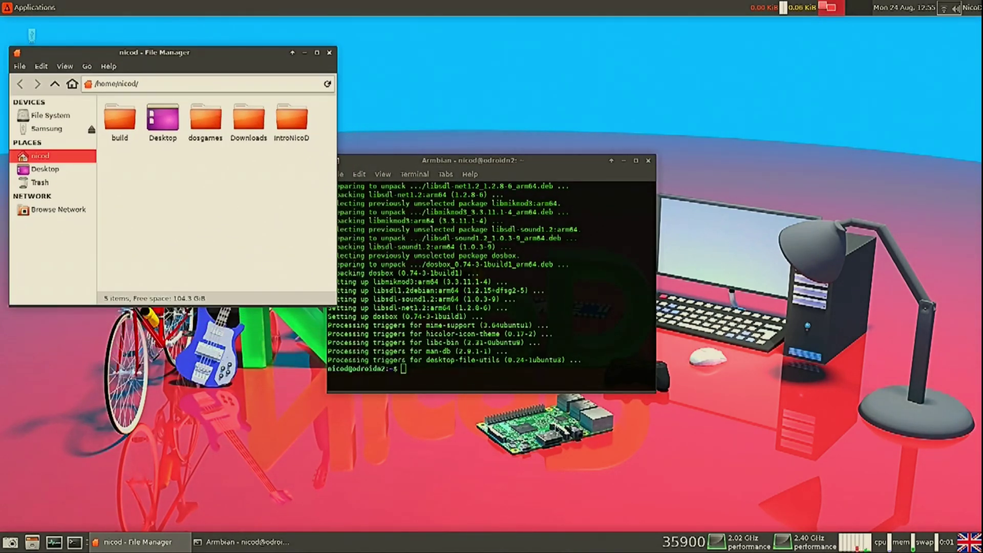
click(506, 382)
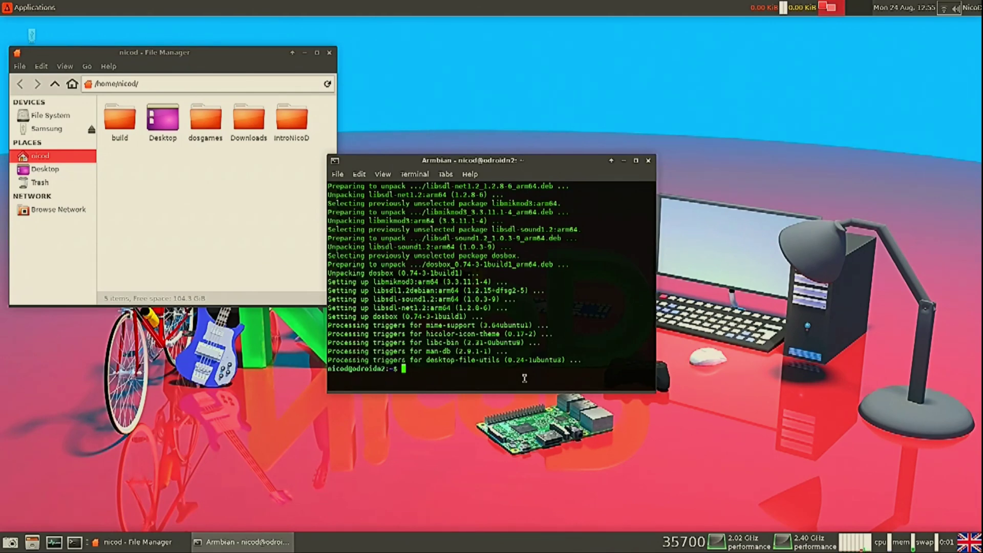
Step: Run dosbox from the terminal, then enter exit at the Z:\> prompt
text(d)
text(osbox)
key(Return)
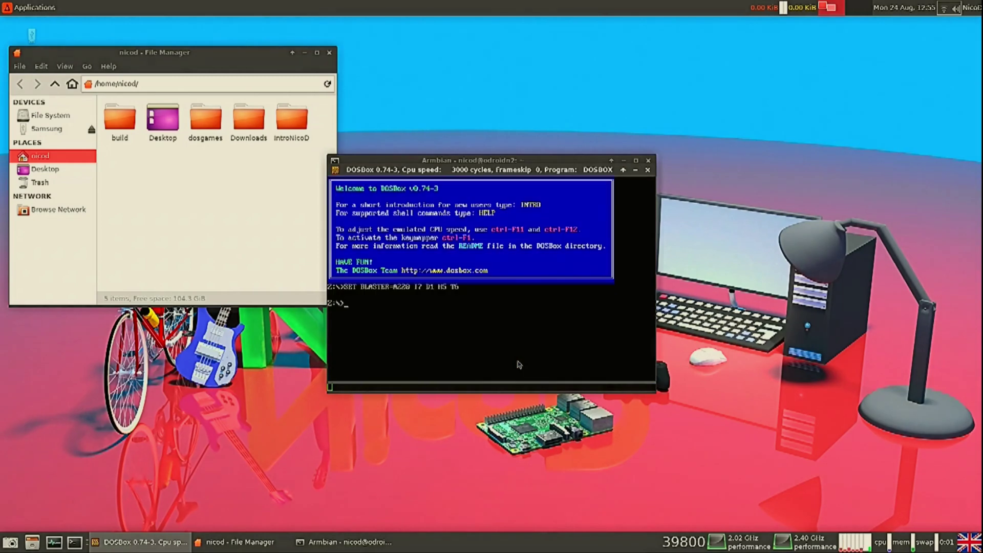
text(exit)
key(Return)
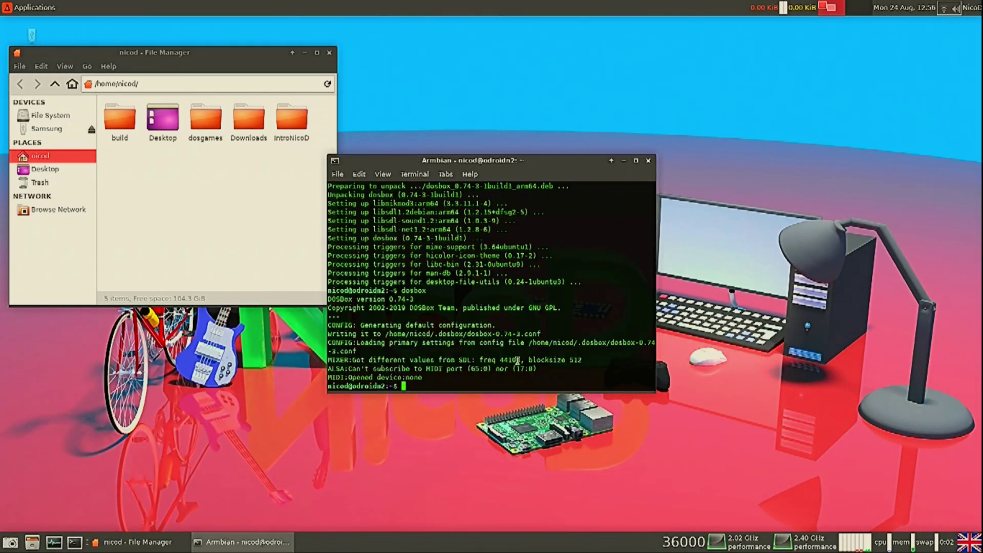
Step: Show hidden files in the home folder and open the .dosbox folder
click(41, 66)
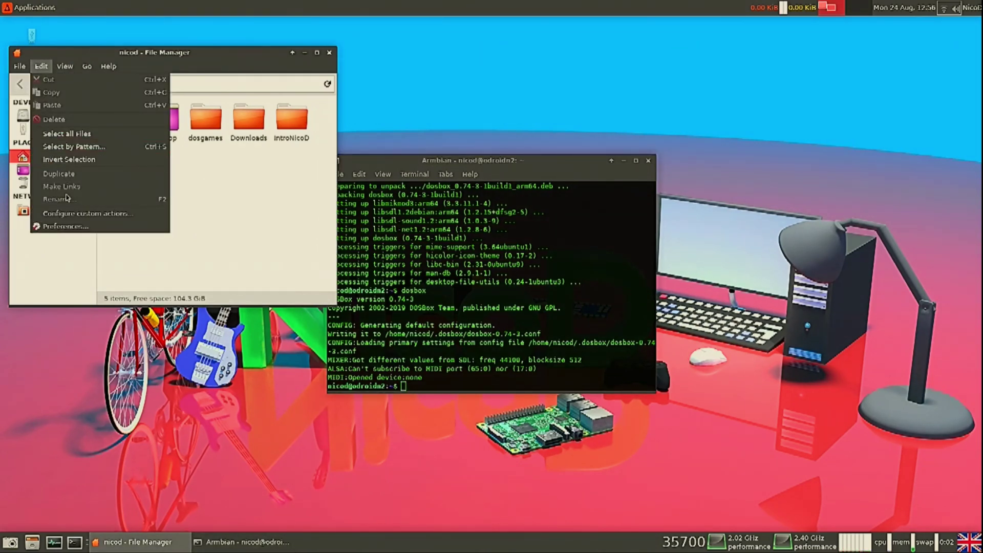
mouse_move(64, 66)
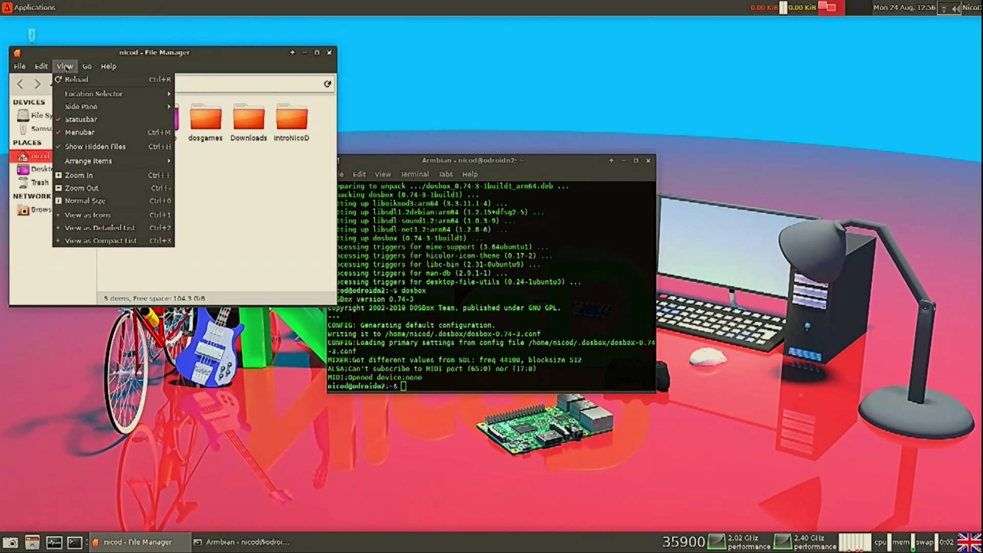
click(92, 148)
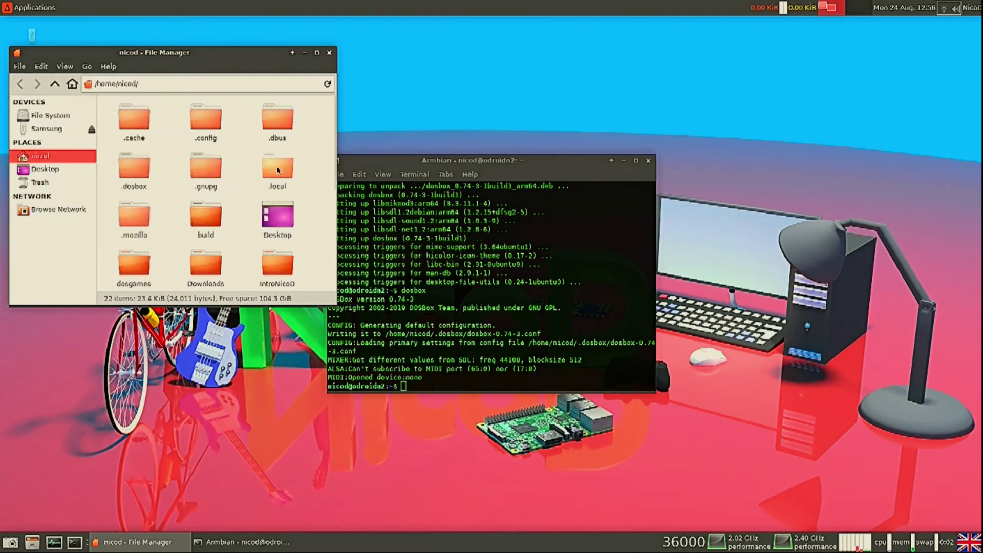
double_click(135, 169)
Step: Open dosbox-0.74-3.conf with Geany and maximize the editor window
click(132, 117)
right_click(135, 116)
click(171, 123)
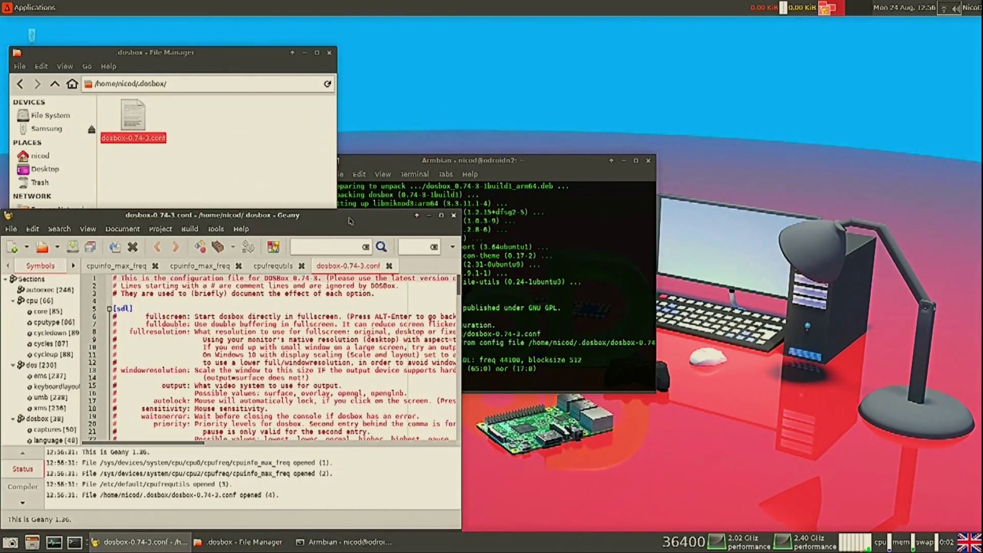
drag(350, 221, 768, 131)
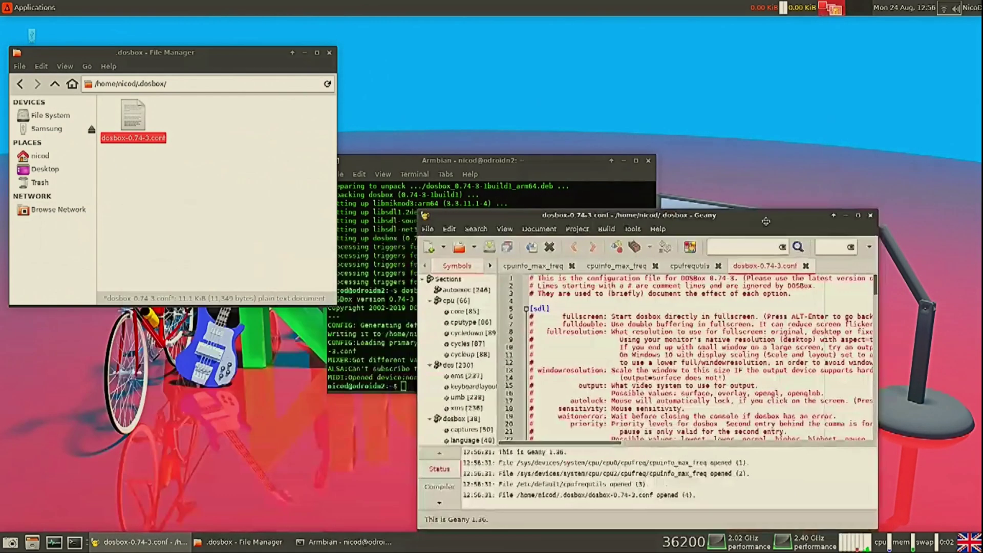
double_click(768, 130)
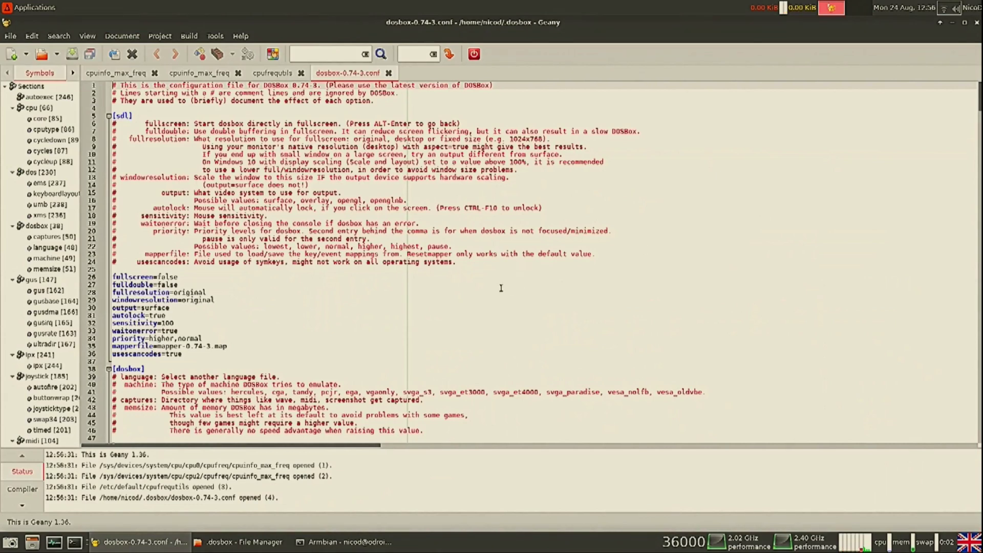
drag(207, 293, 178, 293)
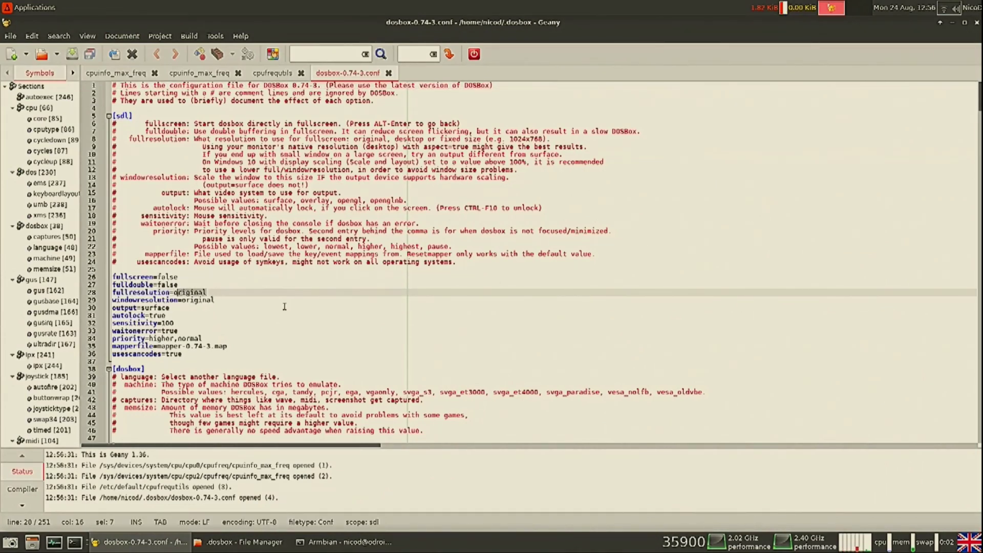
Step: Change fullresolution and windowresolution to 1024x768 and output from surface to overlay
key(BackSpace)
key(BackSpace)
text(1024x768)
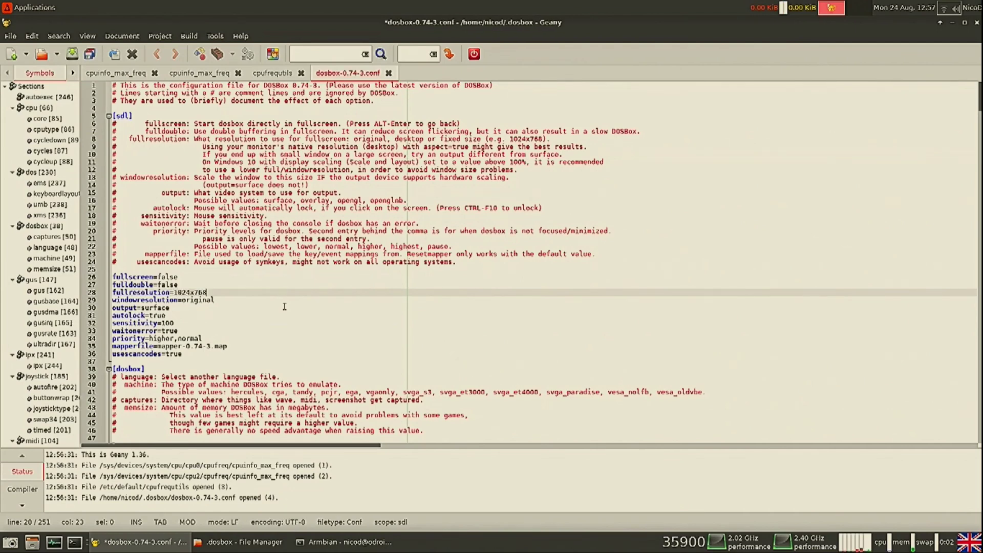
drag(238, 305, 182, 301)
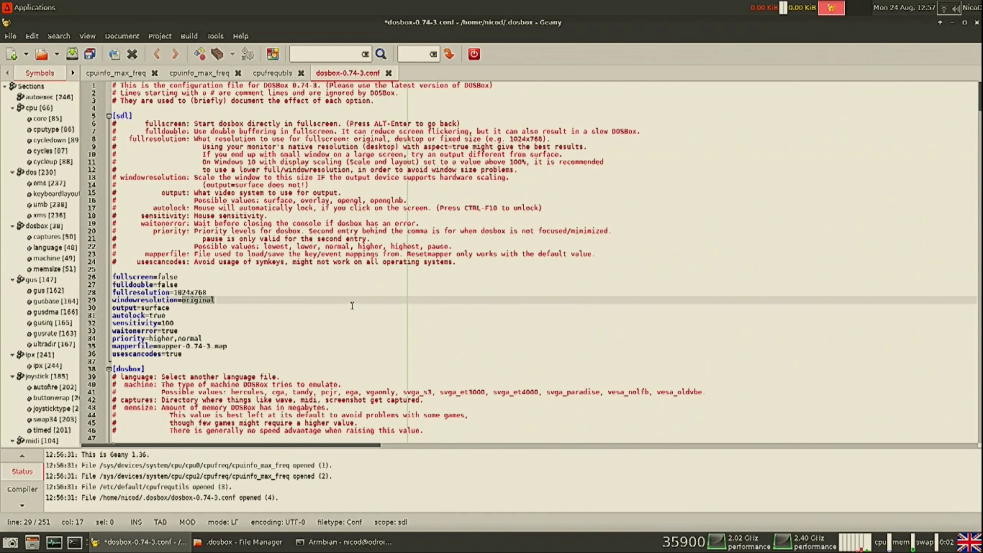
text(1024x768)
click(259, 308)
key(BackSpace)
key(BackSpace)
key(BackSpace)
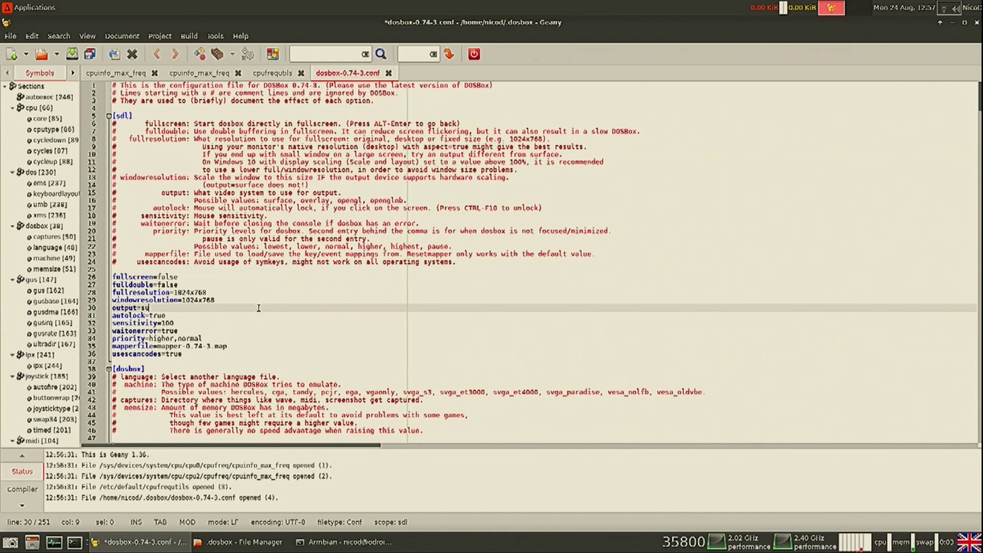
text(overl)
click(257, 323)
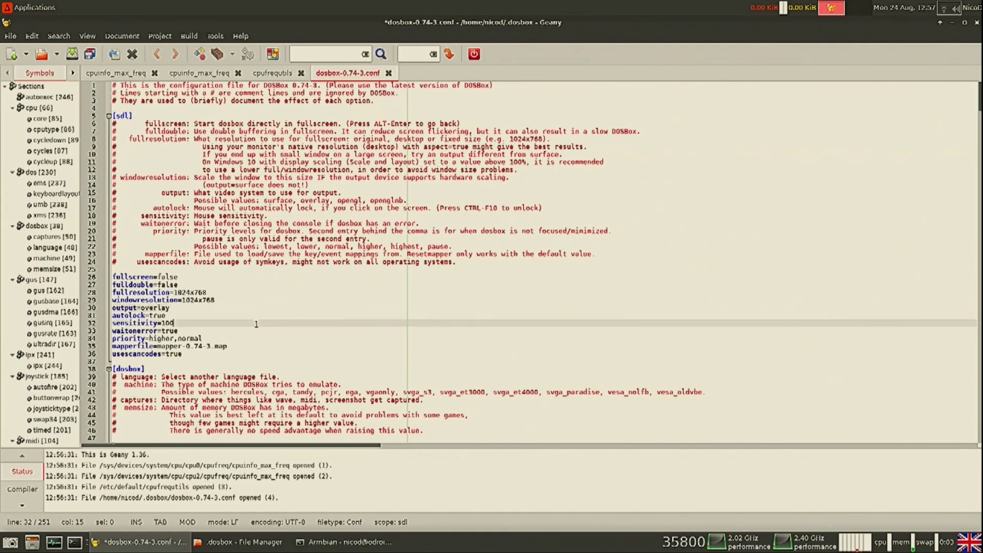
scroll(305, 313, down, 10)
Step: Write 'keyb uk' and 'mount c ~/dosgames' under [autoexec] and save dosbox-0.74-3.conf
scroll(305, 312, down, 20)
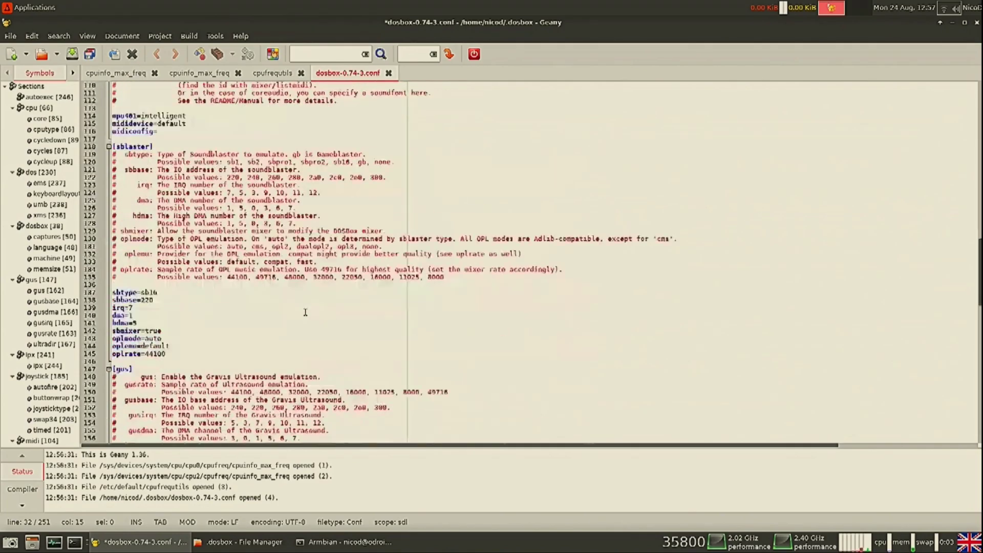
click(136, 430)
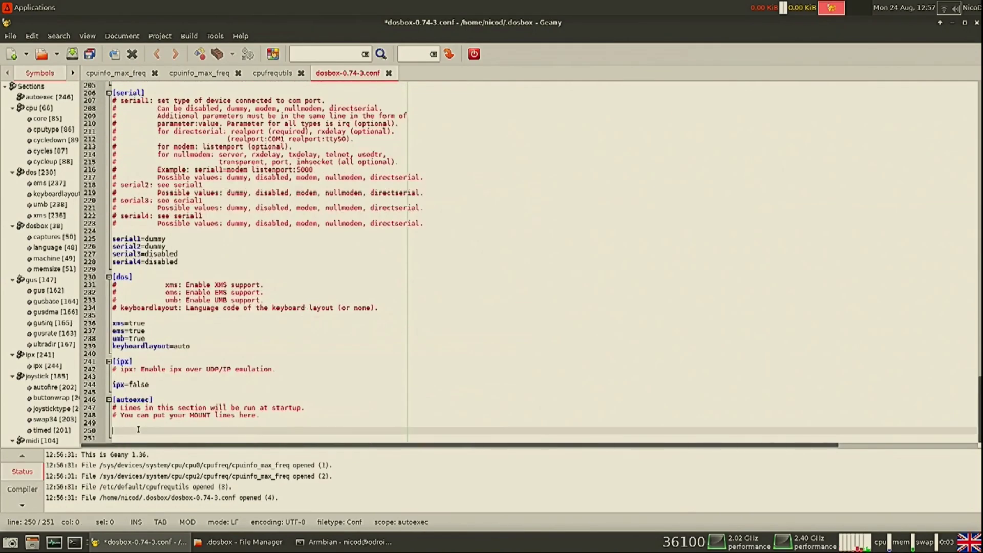
text(keyb uk)
key(Return)
text(mount c )
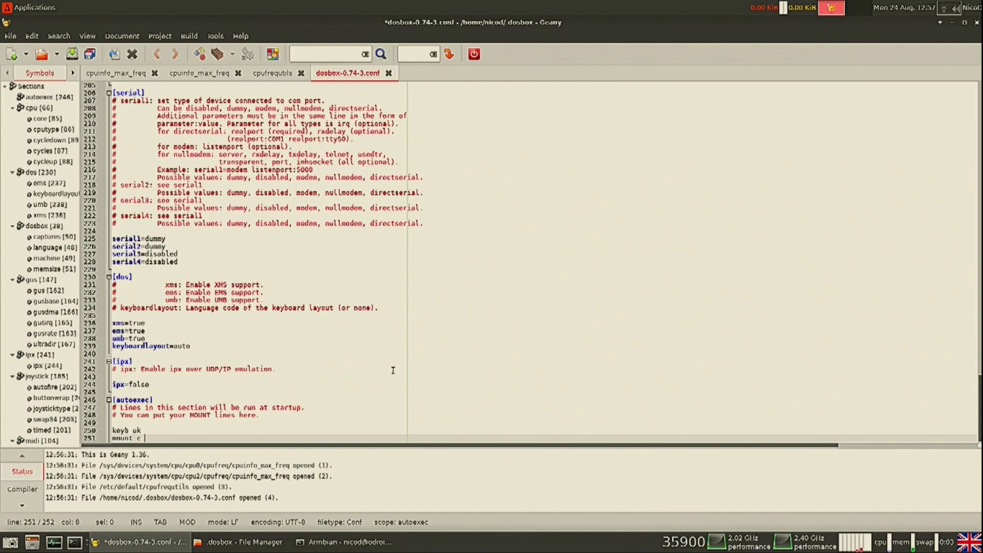
text(~/dosgame)
scroll(272, 348, down, 1)
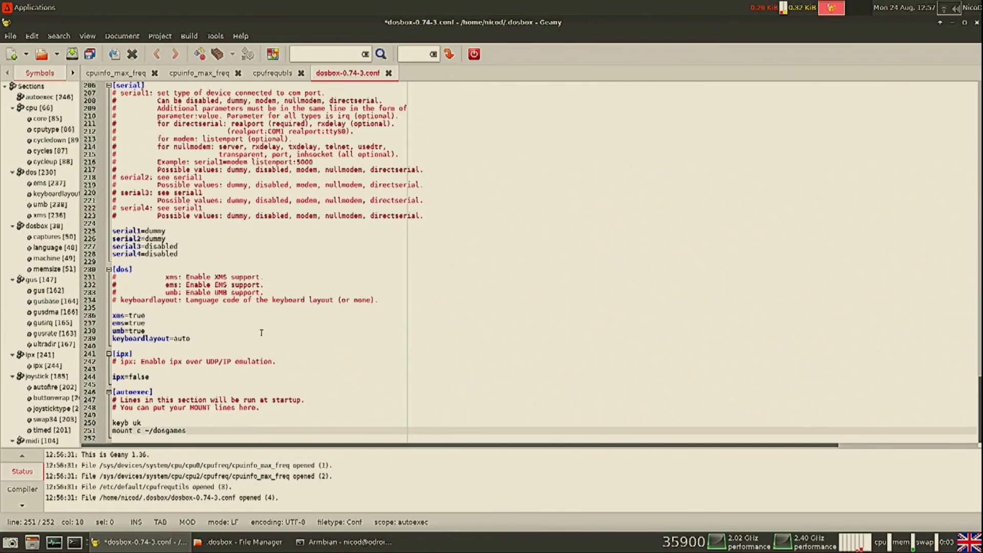
click(72, 54)
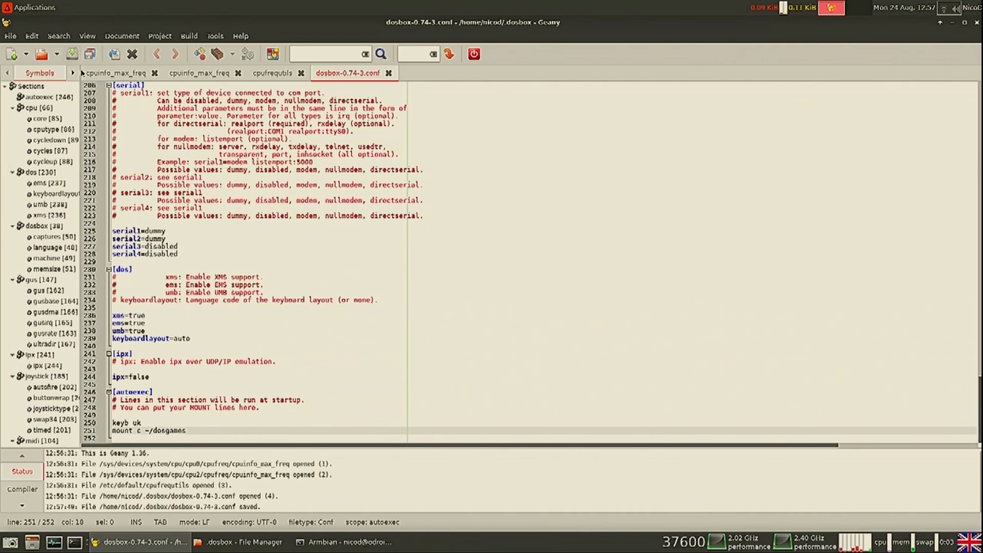
Step: Close Geany and relaunch DOSBox from the terminal in full screen
click(975, 25)
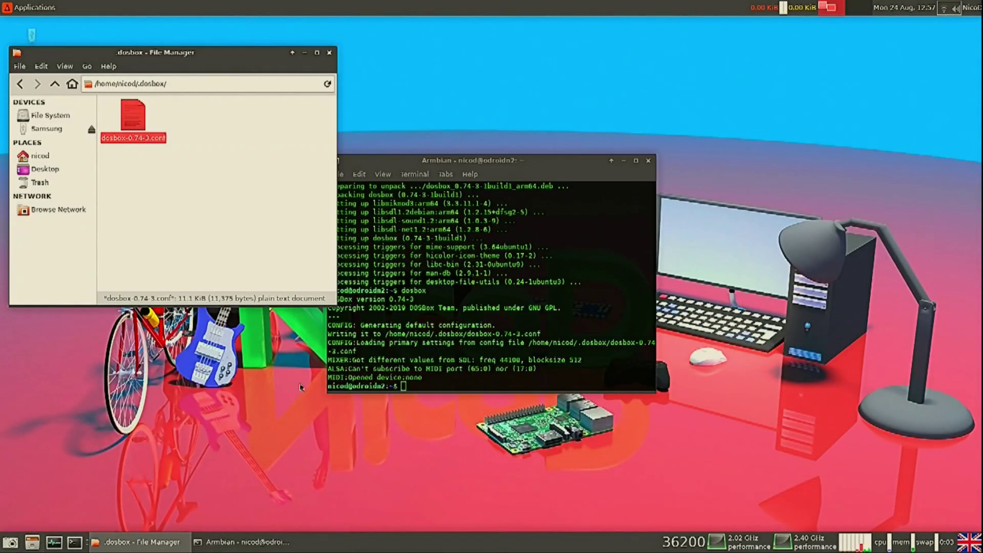
click(436, 377)
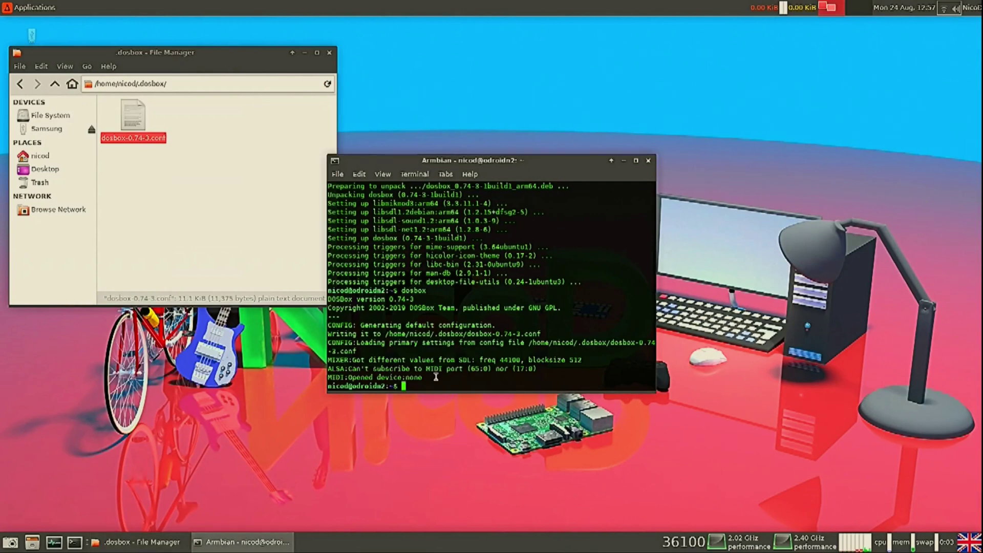
text(dosbox)
key(Return)
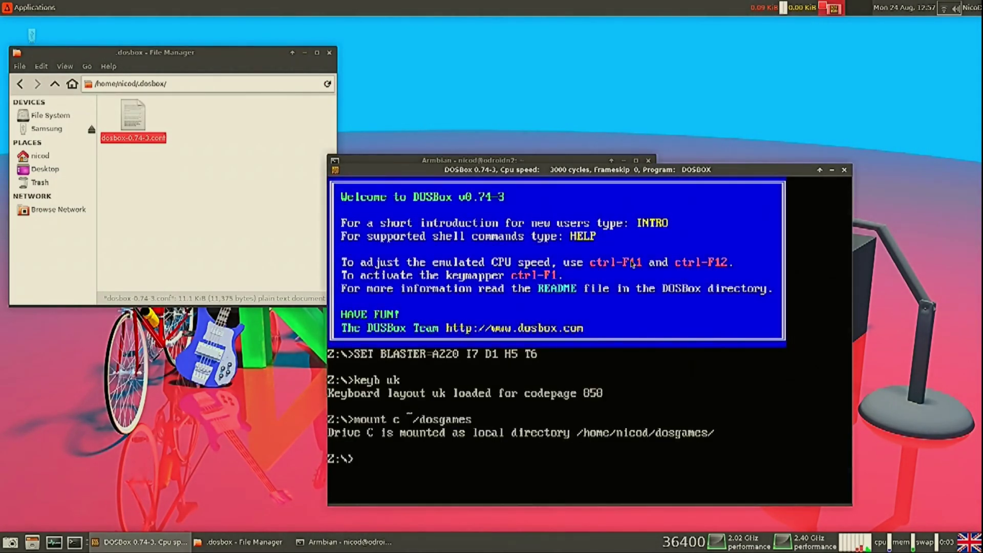
key(alt+Return)
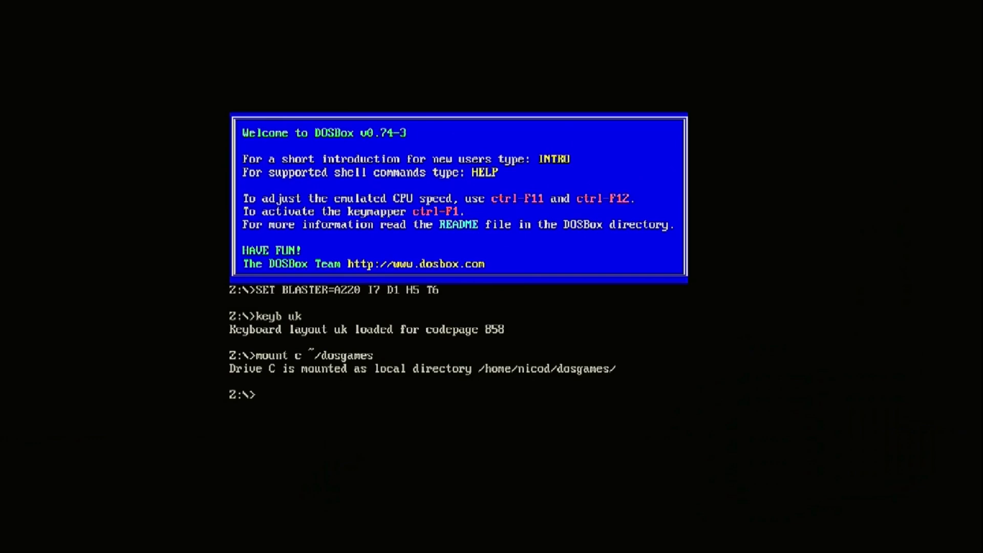
Step: List drive C with dir, exit DOSBox, and start Geany as root with sudo geany
text(c:)
key(Return)
text(dir)
key(Return)
text(exit)
key(Return)
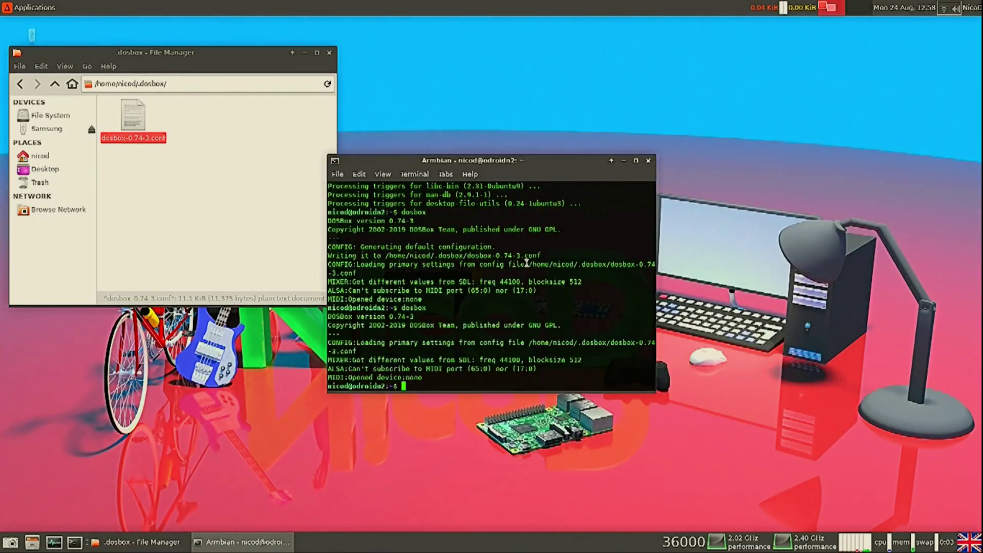
text(sudo geany)
key(Return)
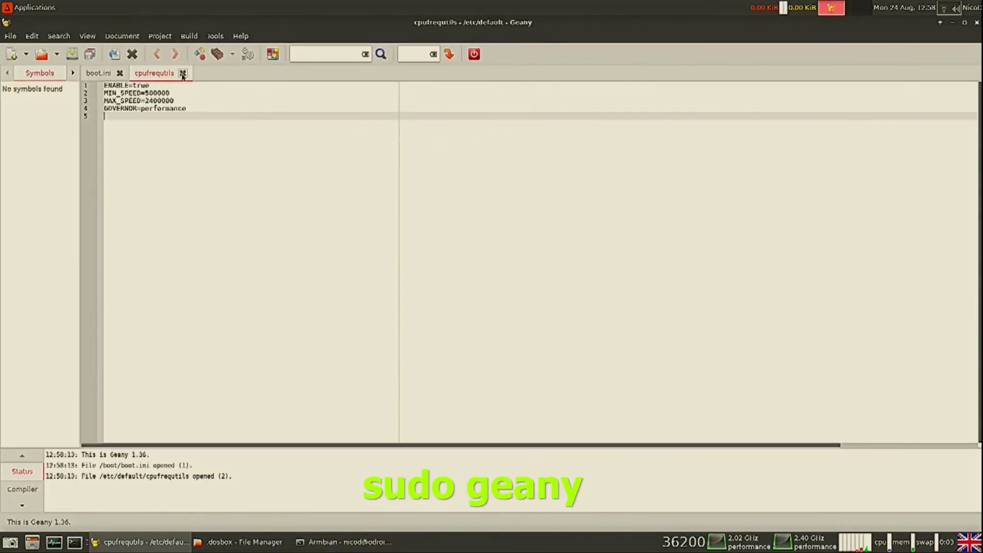
Step: Close the cpufrequtils tab and paste a copy of 'setenv hdmimode' onto a new line 70
click(182, 73)
scroll(299, 277, up, 15)
scroll(300, 277, down, 10)
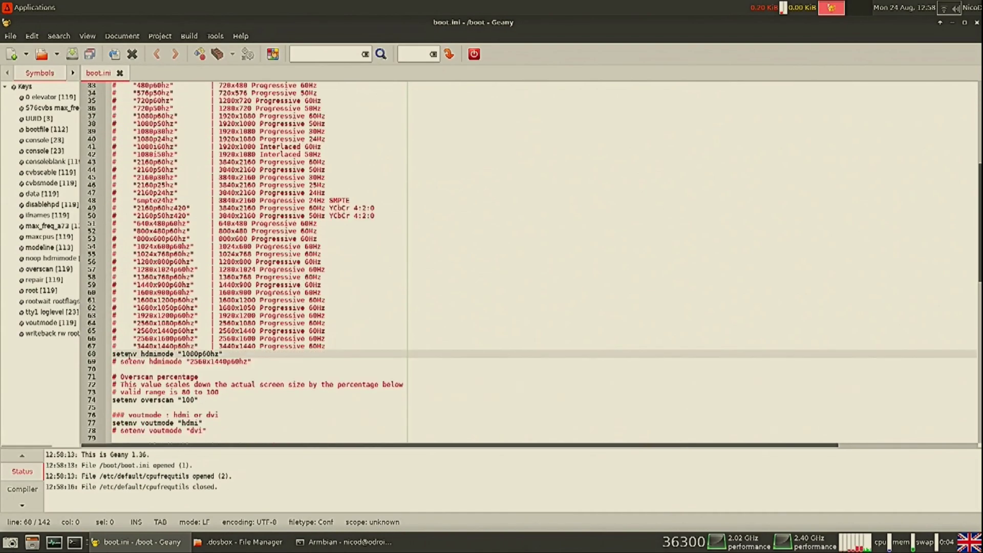
click(177, 353)
drag(177, 354, 91, 357)
key(ctrl+c)
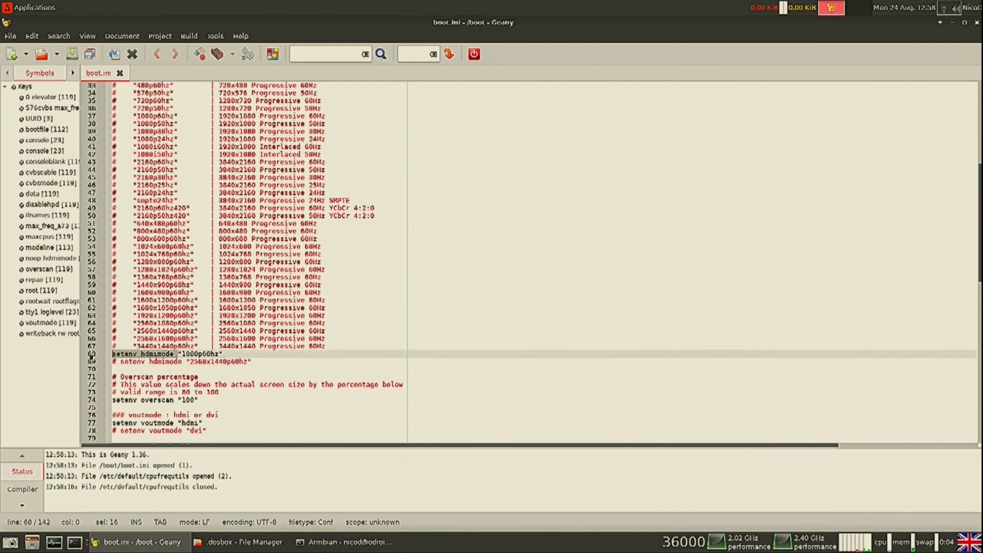
click(128, 369)
key(Return)
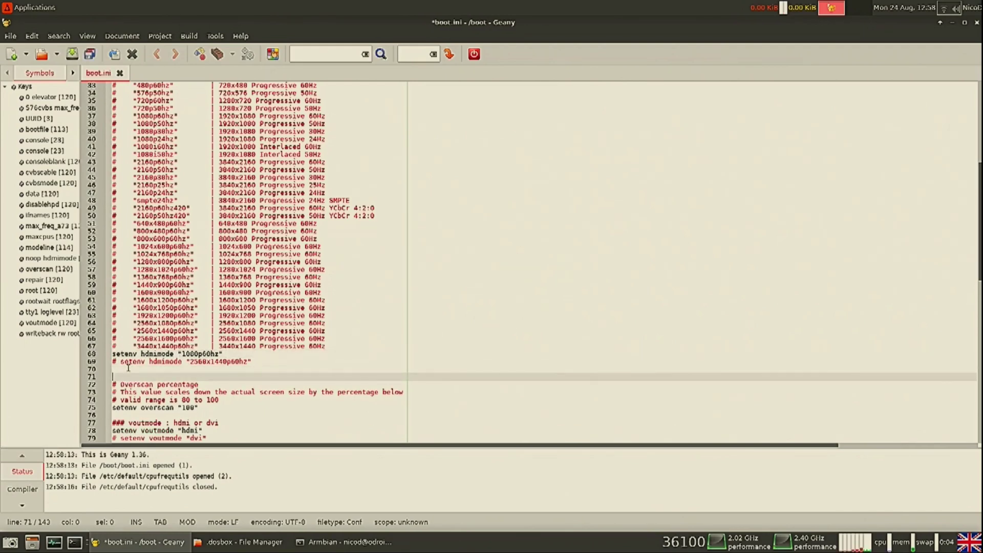
click(128, 369)
middle_click(128, 369)
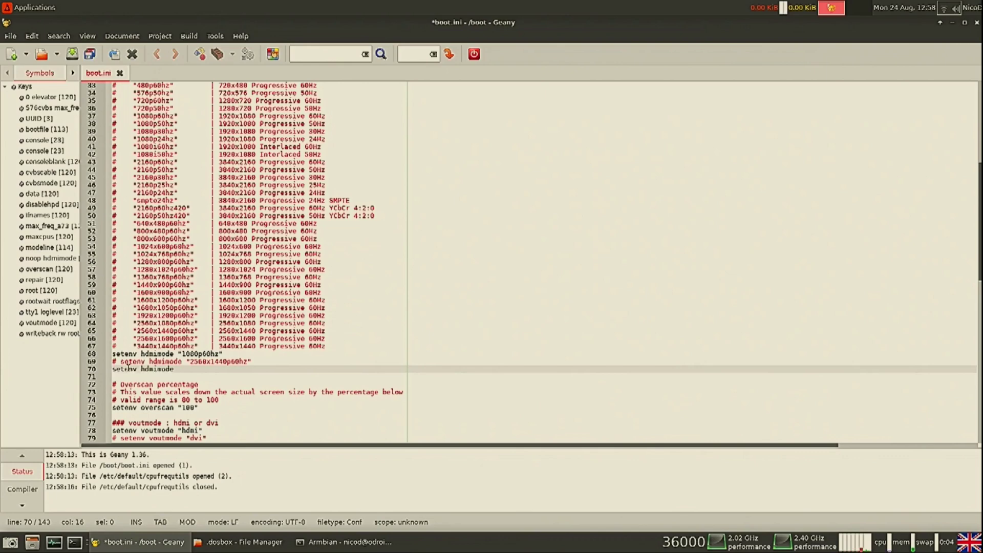
Step: Copy 1024x768p60hz and paste it after the new setenv hdmimode line
scroll(224, 216, up, 2)
drag(197, 301, 130, 301)
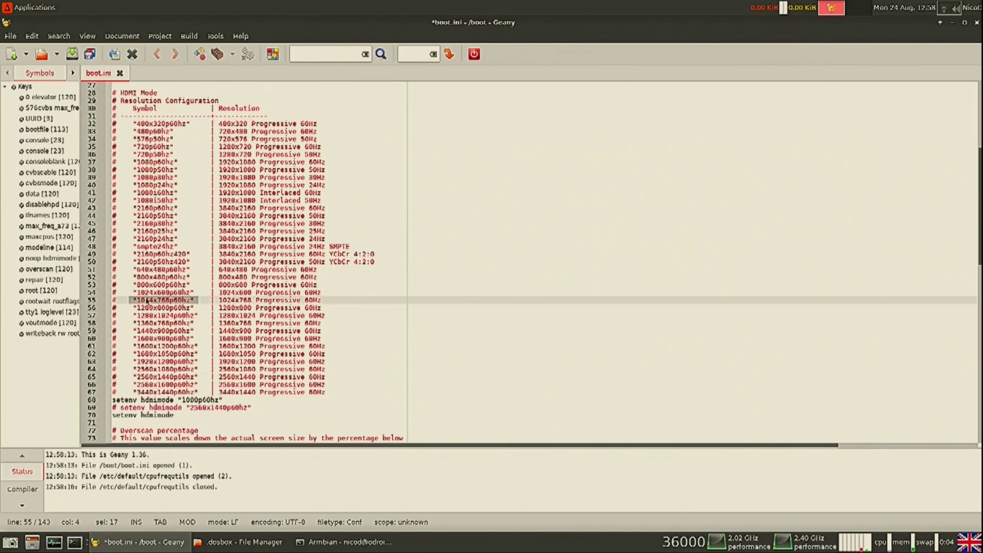
right_click(147, 302)
click(172, 346)
scroll(194, 392, down, 3)
click(251, 348)
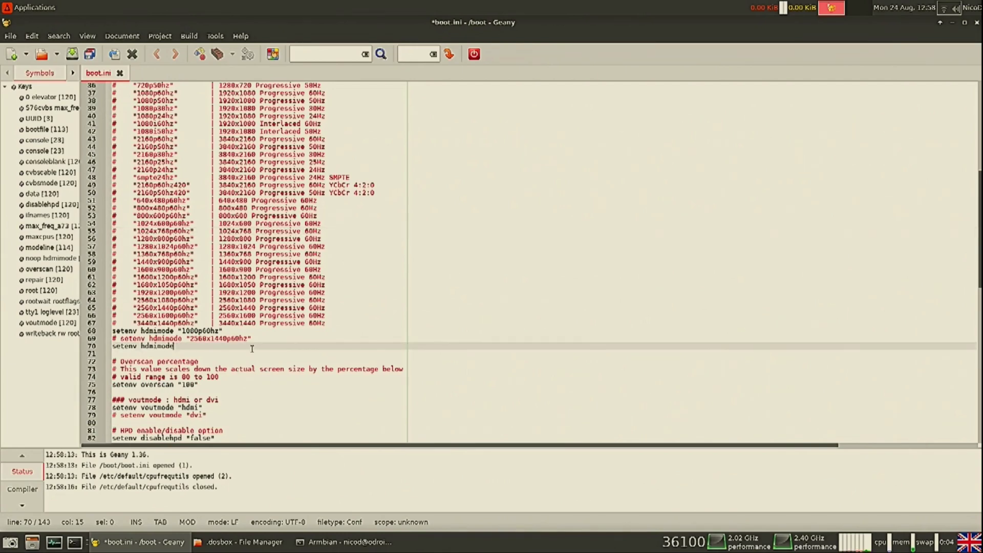
key(ctrl+v)
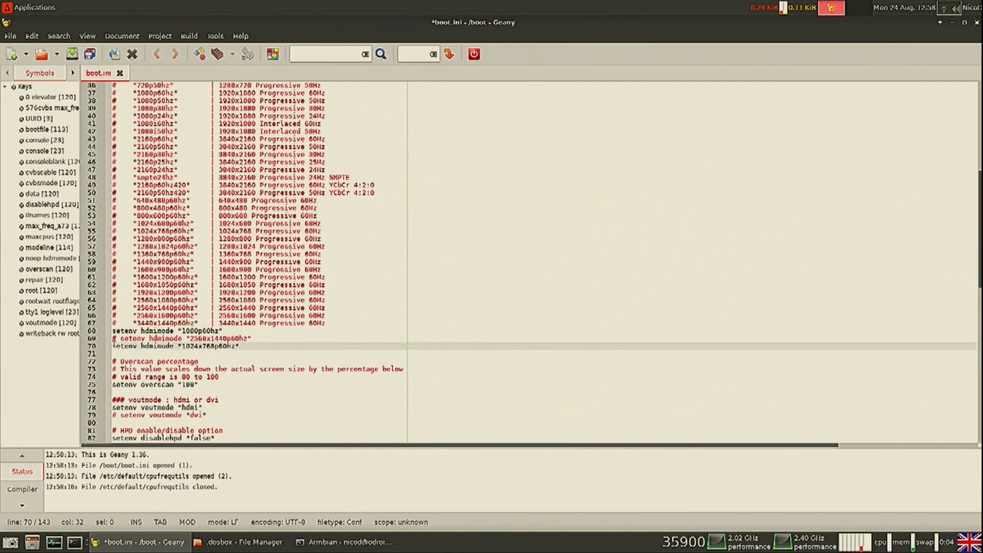
Step: Comment out the 1080p60hz line and save boot.ini
click(114, 332)
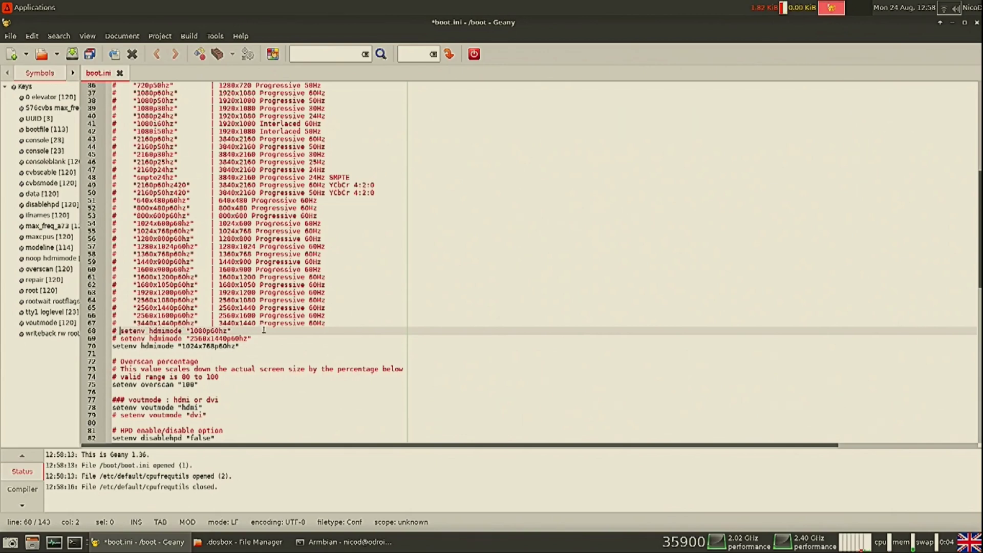
scroll(257, 327, down, 1)
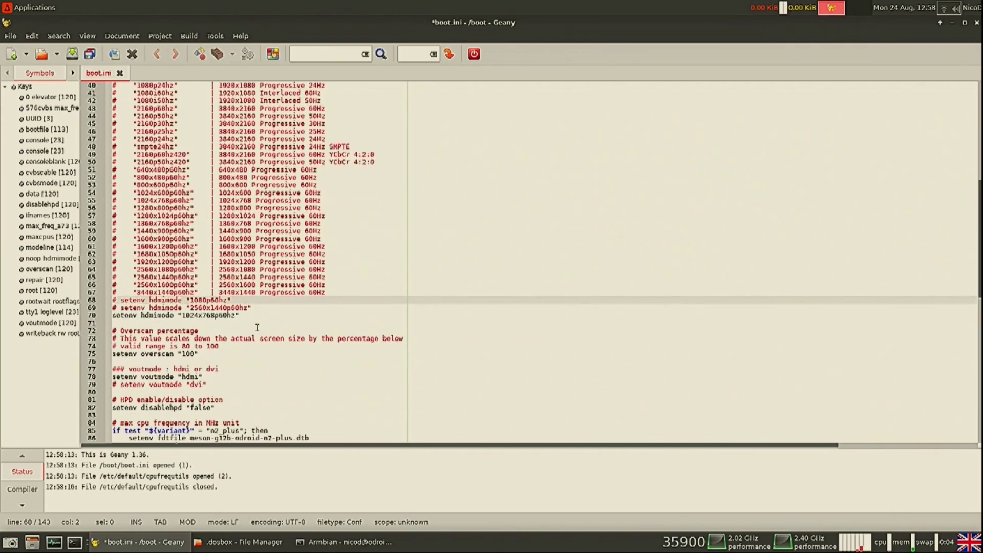
click(73, 54)
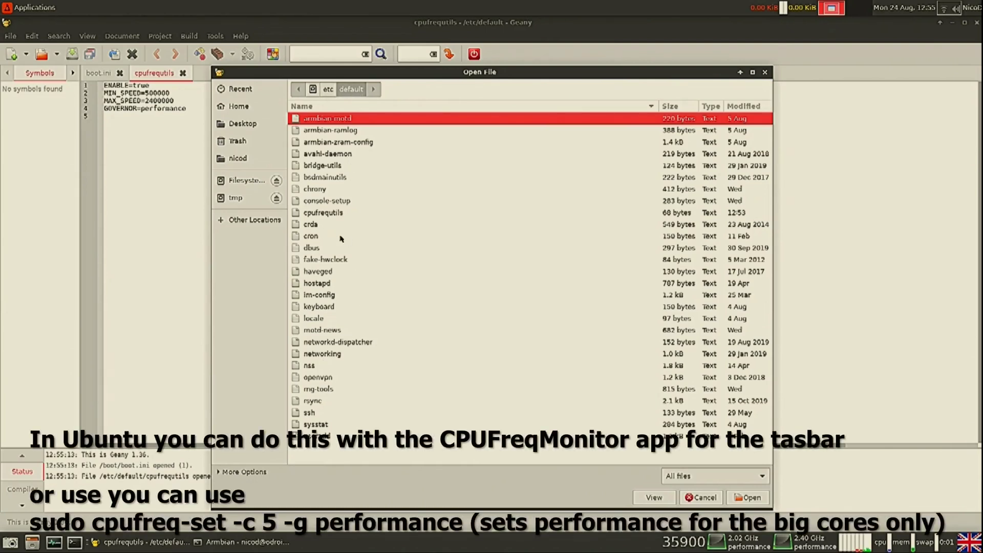
Step: Cancel the Open File dialog and check GOVERNOR=performance on line 4 of cpufrequtils
click(334, 214)
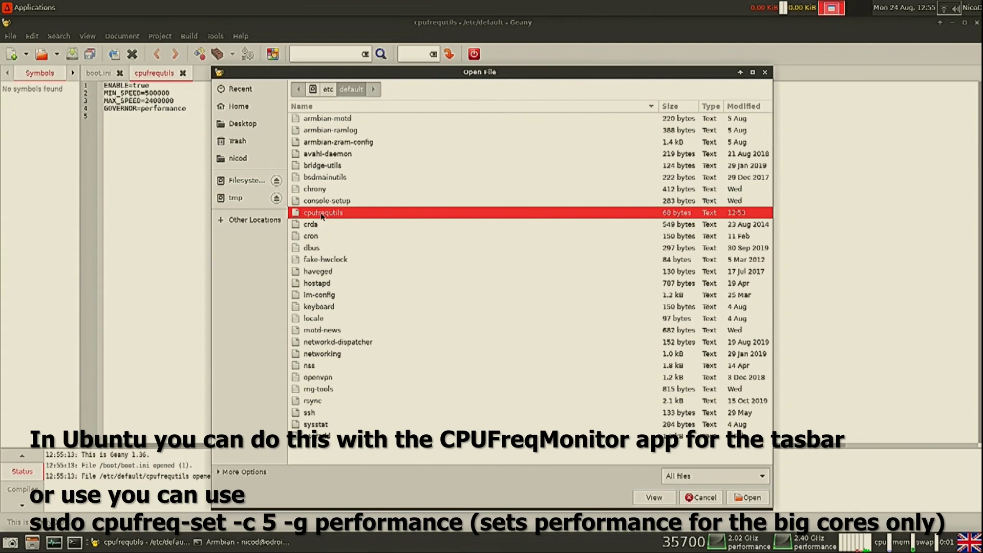
click(709, 498)
click(216, 122)
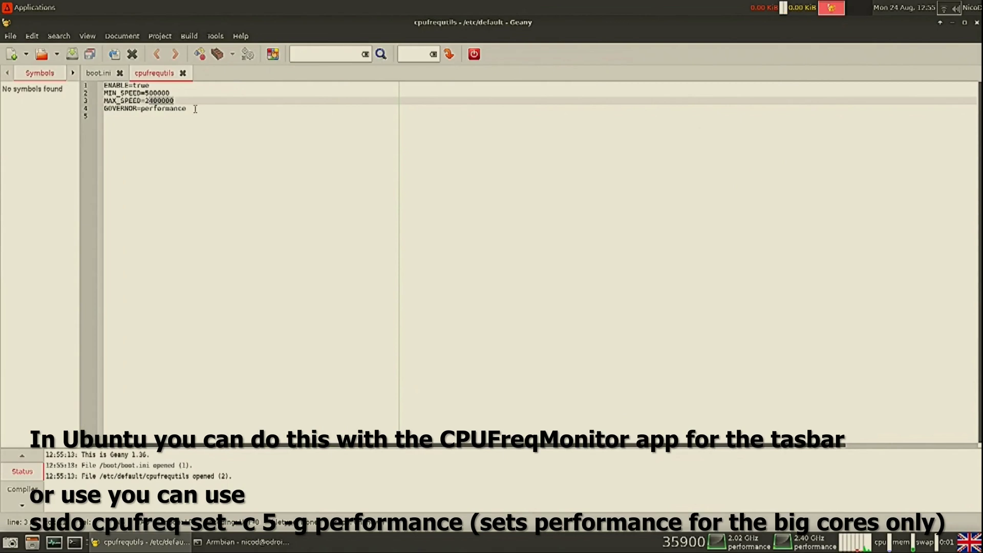
double_click(144, 109)
click(371, 158)
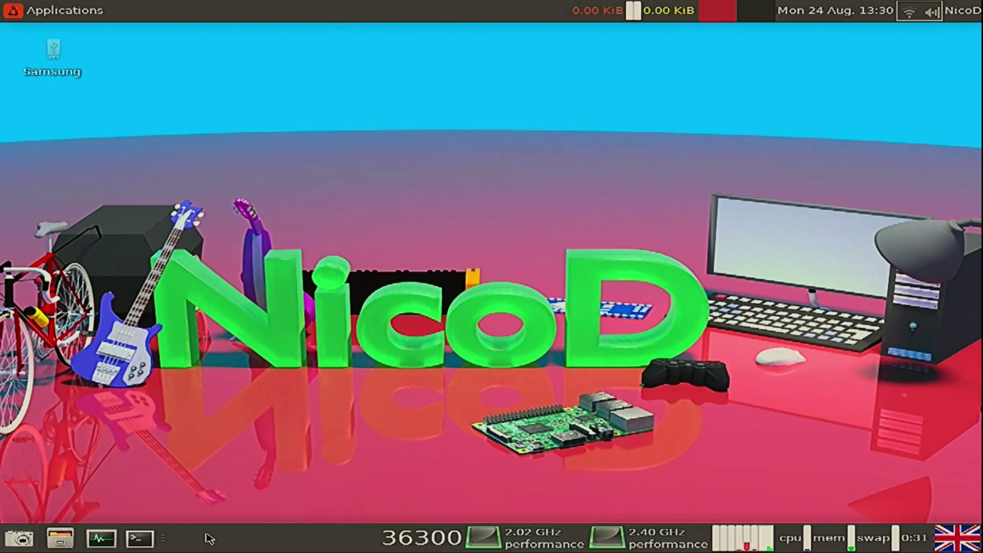
Step: Launch DOSBox from a terminal and switch it to full screen
key(ctrl+alt+t)
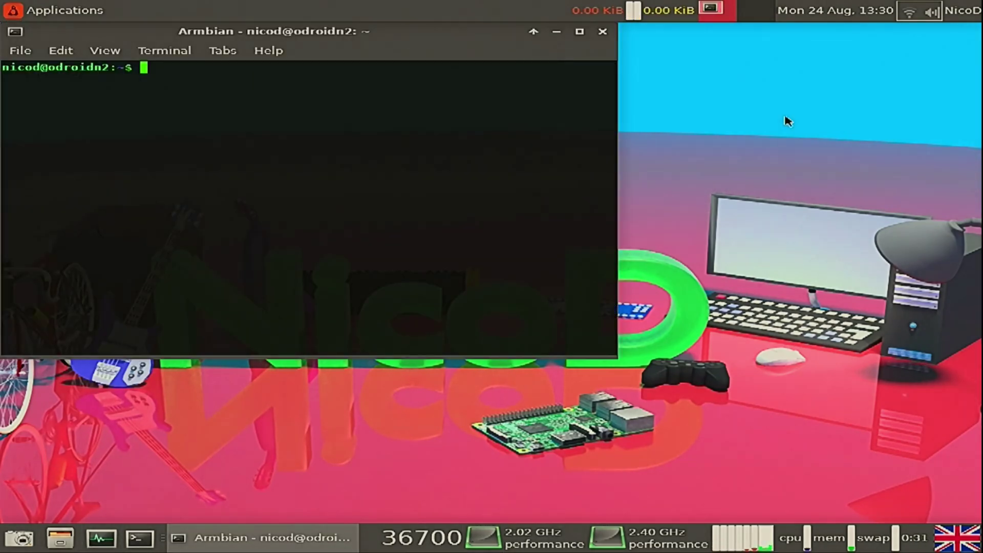
drag(225, 34, 447, 156)
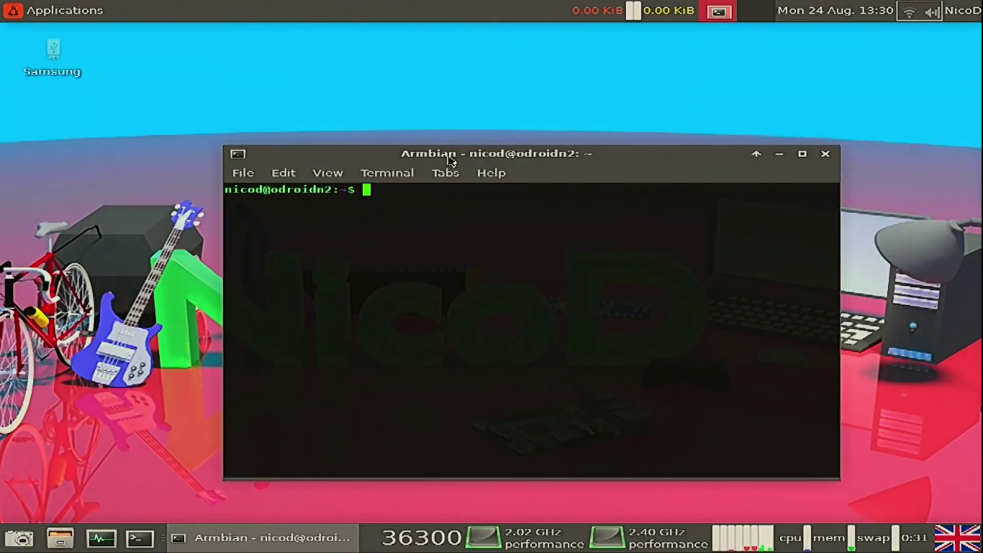
text(dosbox)
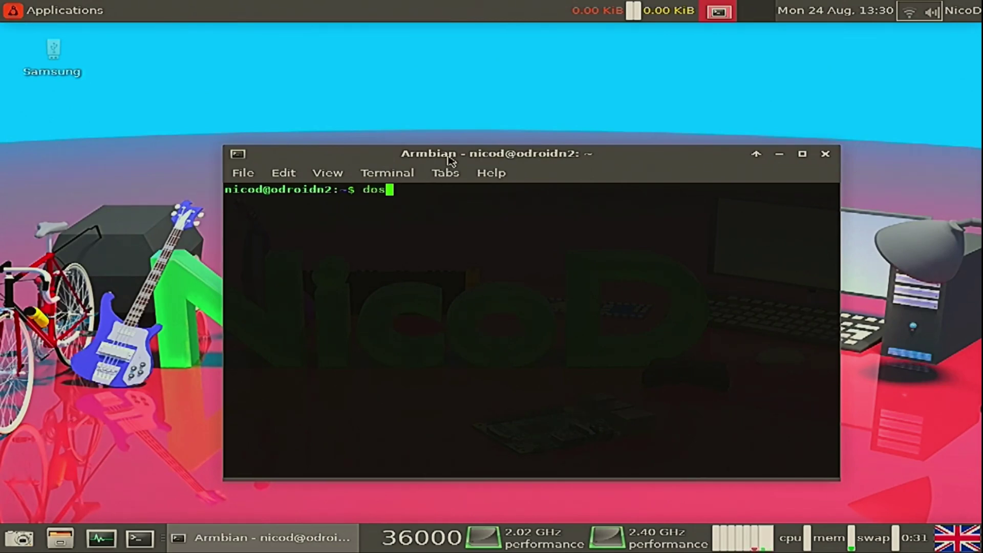
key(Return)
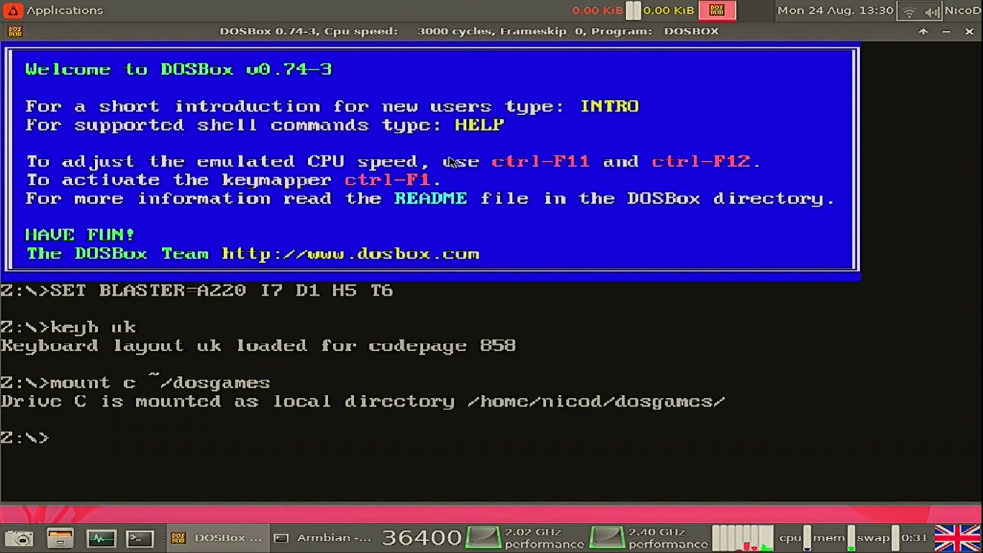
key(alt+Return)
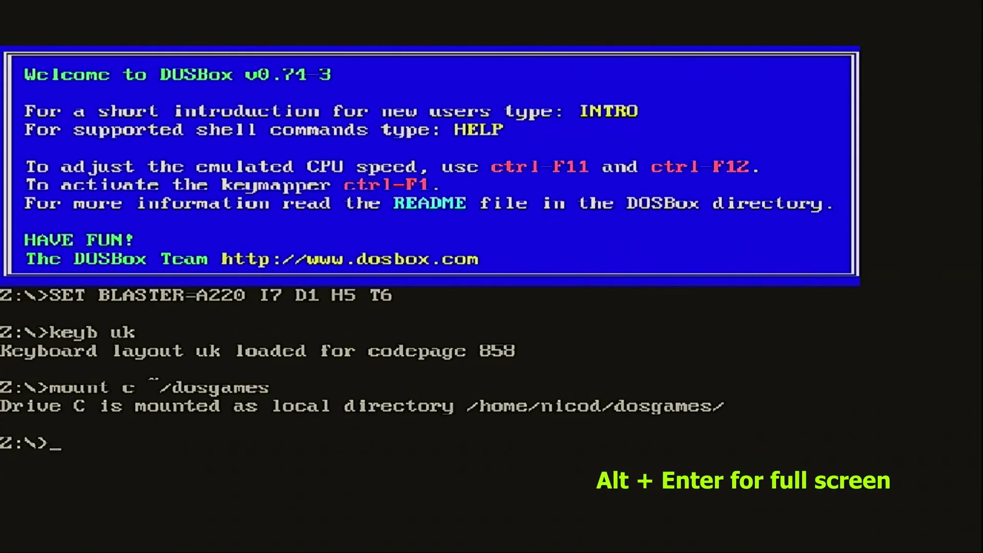
Step: Change to the mounted C drive and list its game folders with dir
text(c)
key(Return)
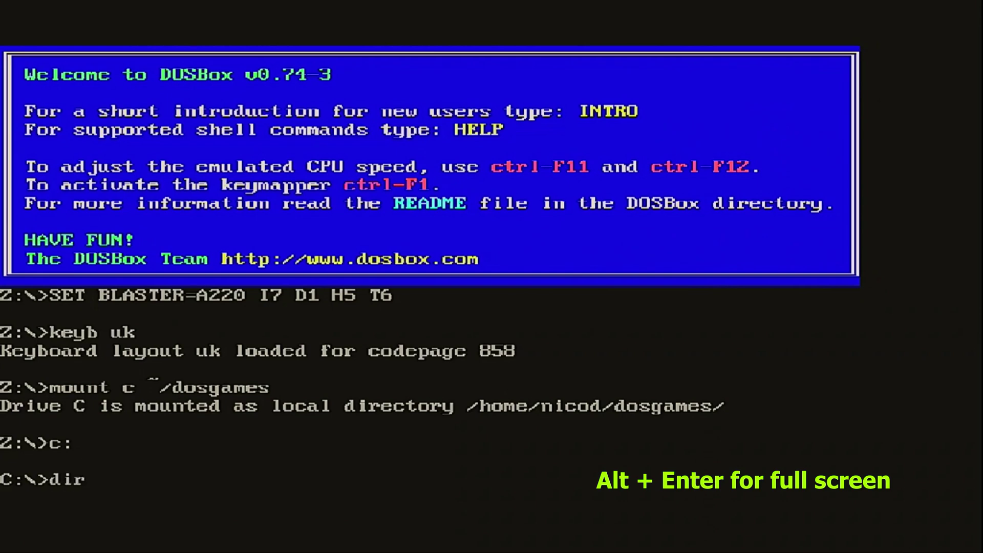
key(Return)
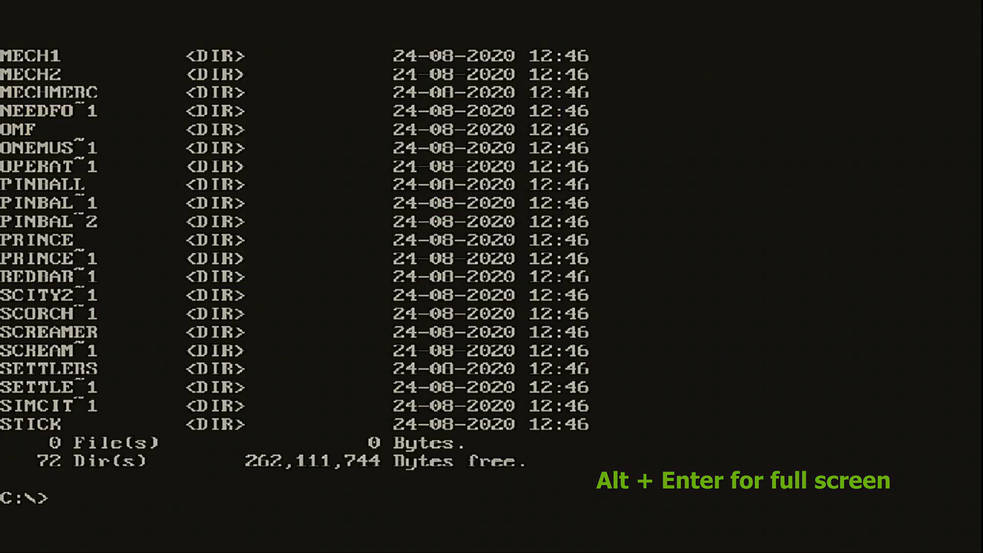